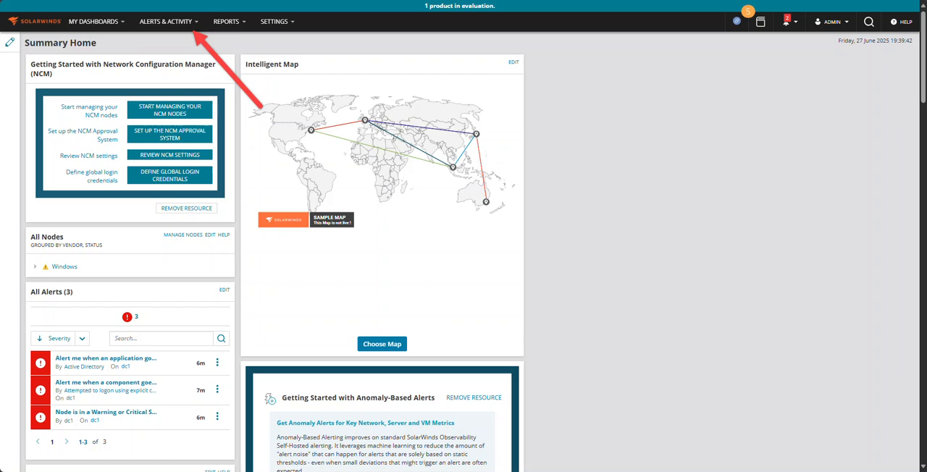
Open the alert management page from the list of all active alerts
left_click(196, 25)
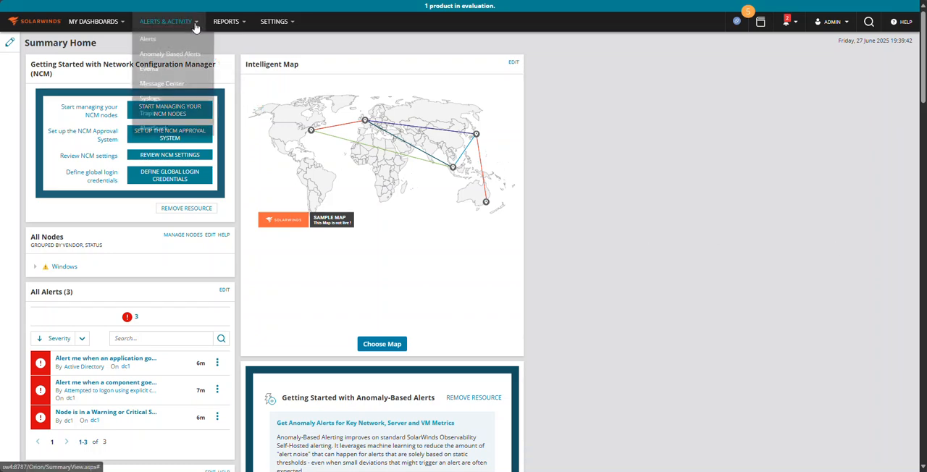
left_click(186, 39)
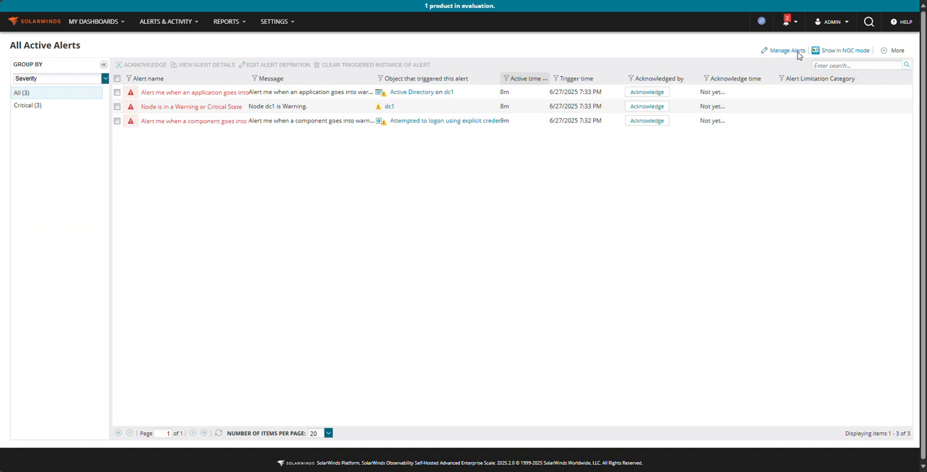
left_click(789, 51)
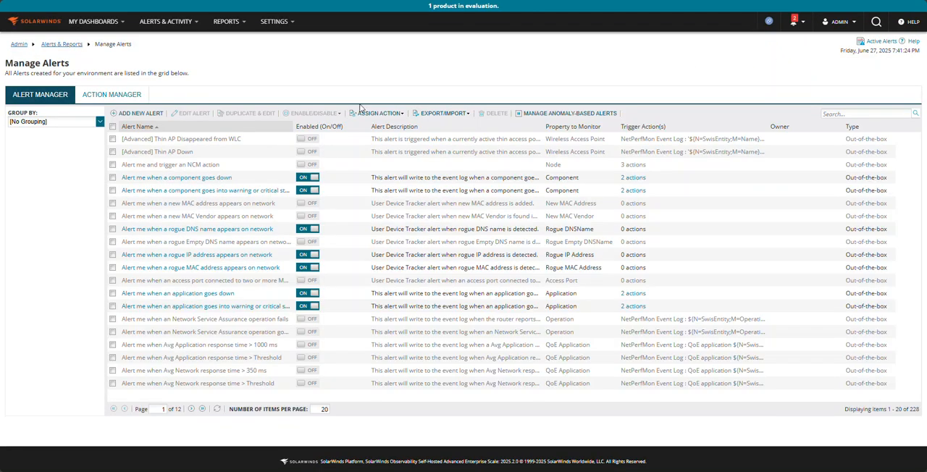
Group the alert definitions by Enabled and show only those that are ON
left_click(99, 121)
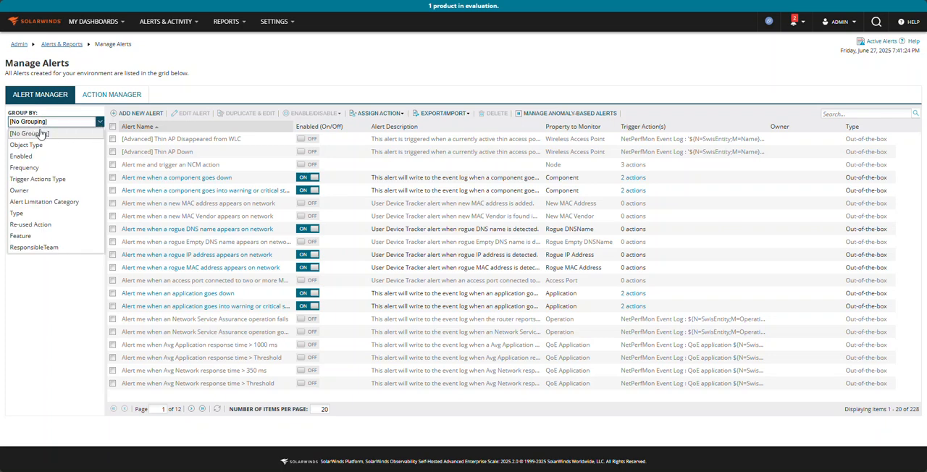
left_click(34, 156)
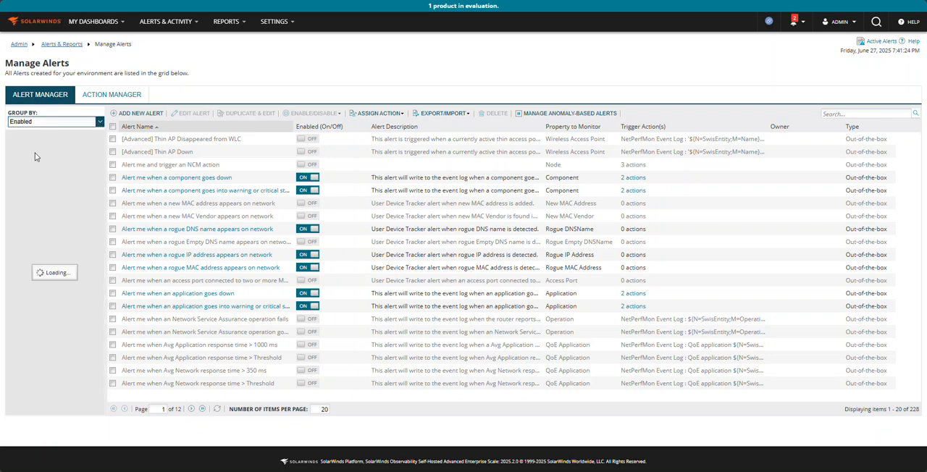
left_click(20, 161)
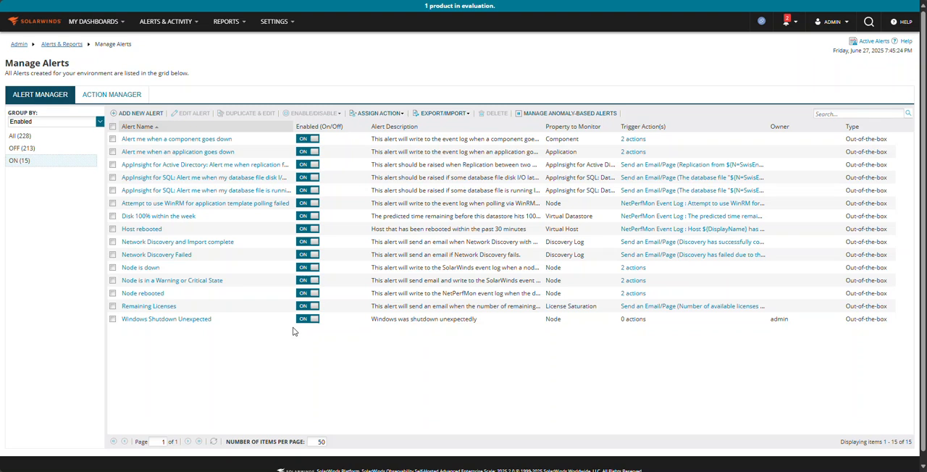
Edit the Home summary dashboard and remove the Getting Started with Network Configuration Manager and Intelligent Map widgets
left_click(82, 21)
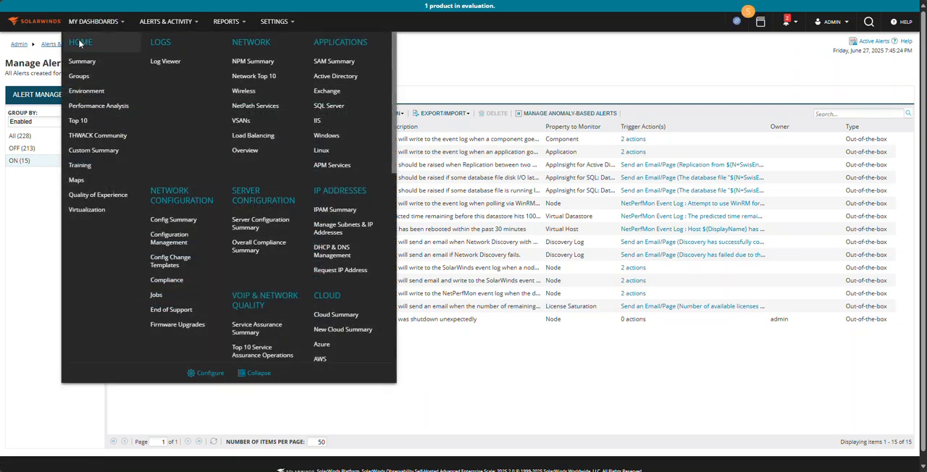
left_click(80, 42)
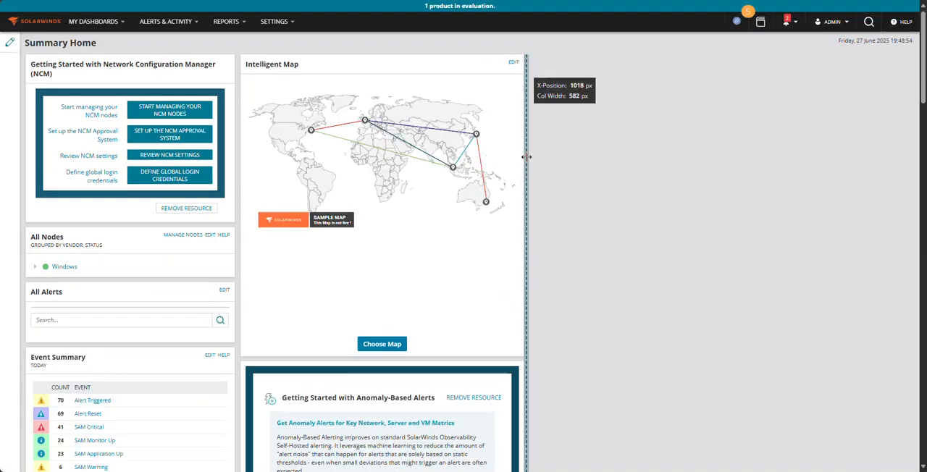
left_click(10, 43)
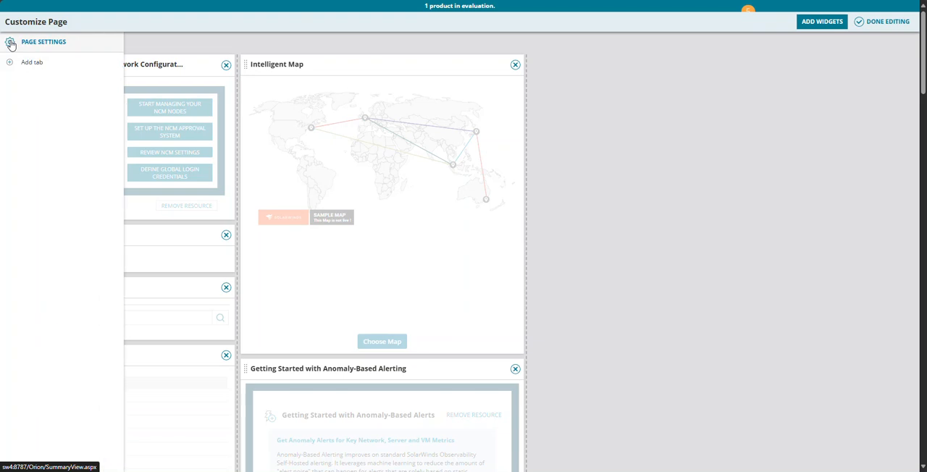
left_click(226, 65)
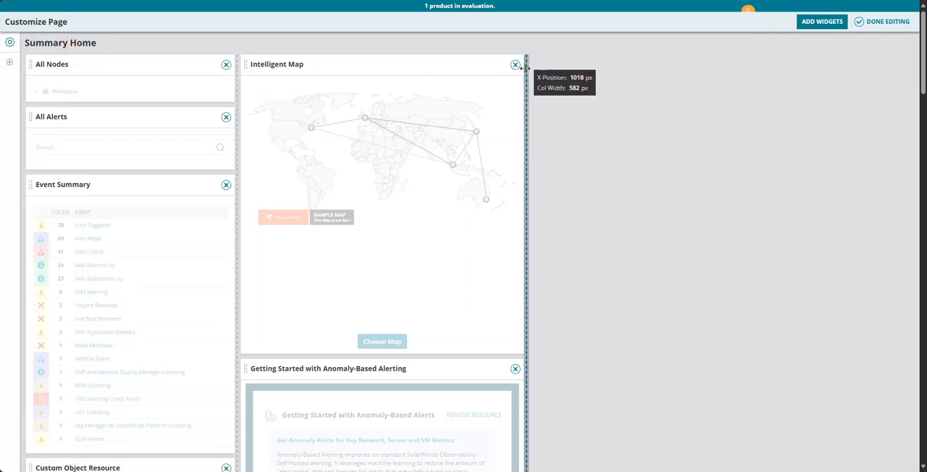
left_click(515, 65)
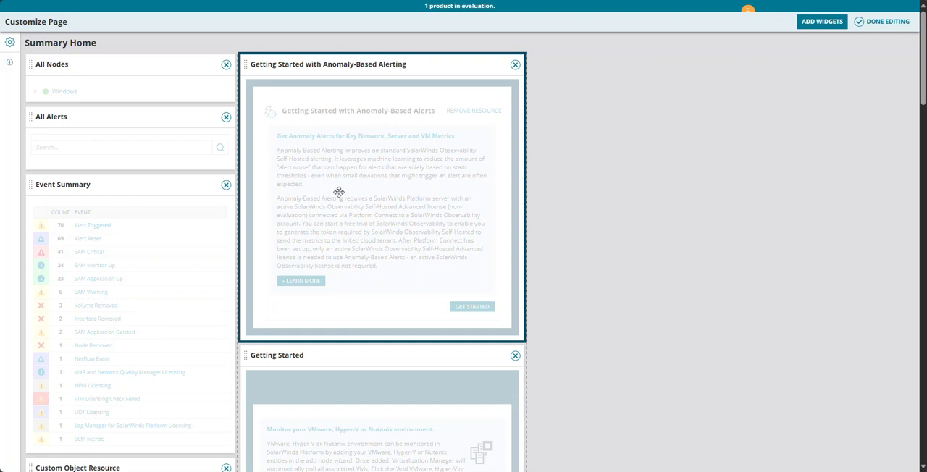
Remove the Getting Started and Getting started with Cloud Monitoring widgets from the second column
scroll(445, 217, "down", 2)
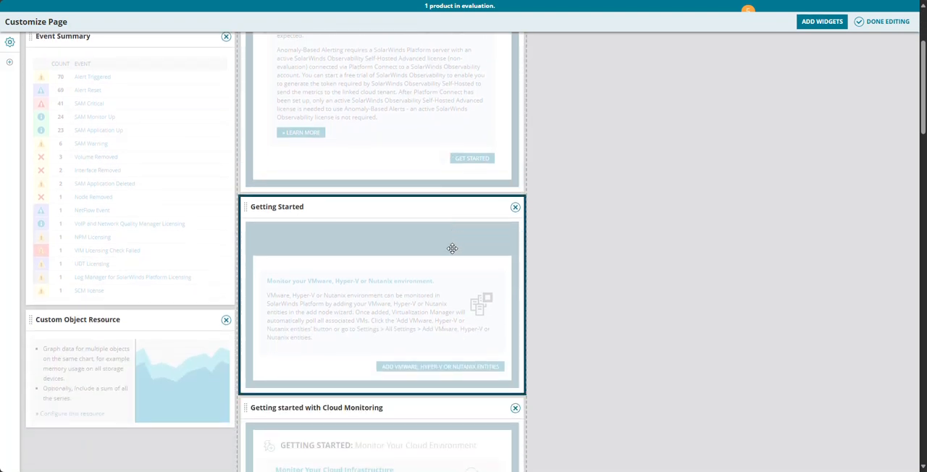
left_click(515, 210)
scroll(537, 236, "down", 1)
scroll(531, 232, "down", 1)
scroll(531, 232, "up", 1)
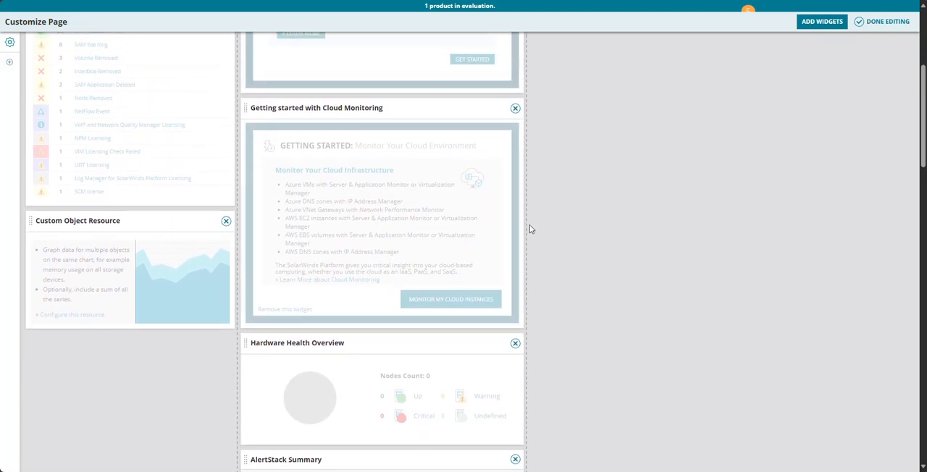
left_click(515, 109)
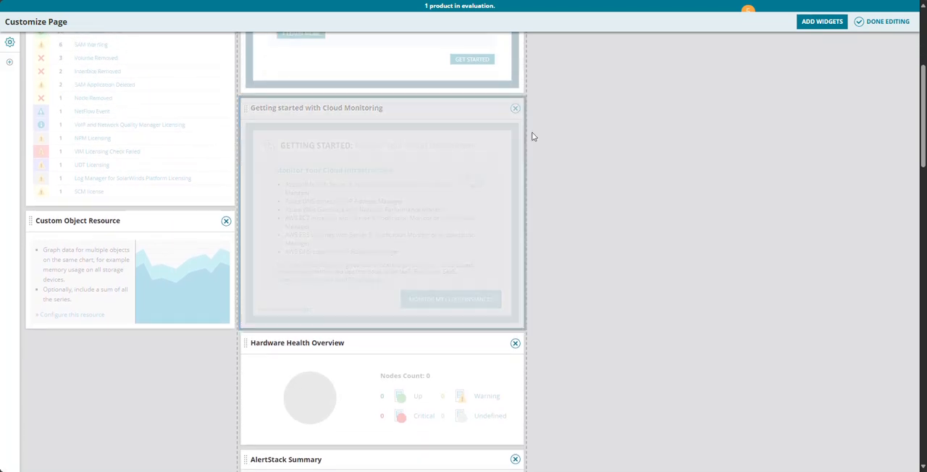
Remove the AlertStack Summary, All Groups, Custom Object Resource, Active Anomaly-Based Alerts, All Dependencies, Pending Approval List and End of Support Devices widgets
scroll(558, 242, "down", 1)
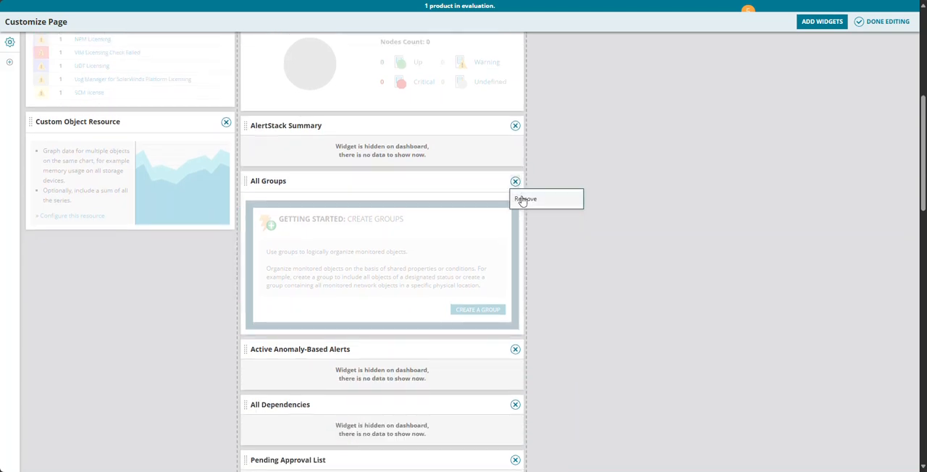
left_click(516, 182)
left_click(226, 123)
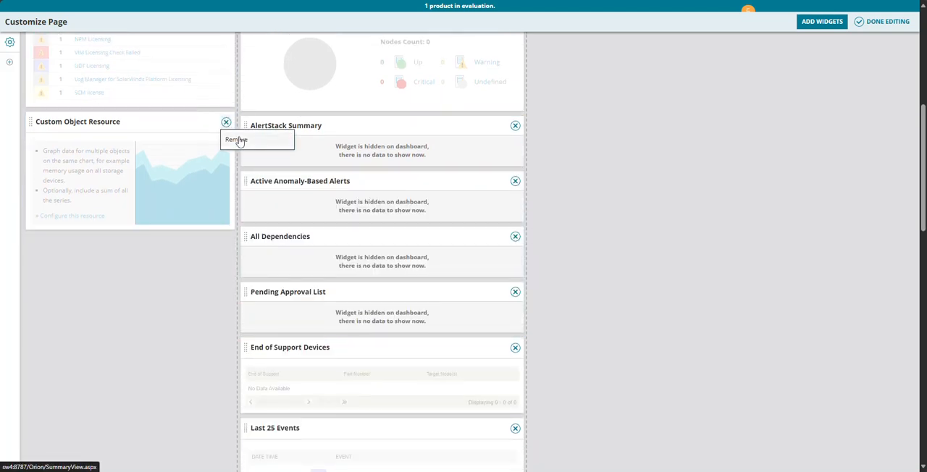
left_click(515, 126)
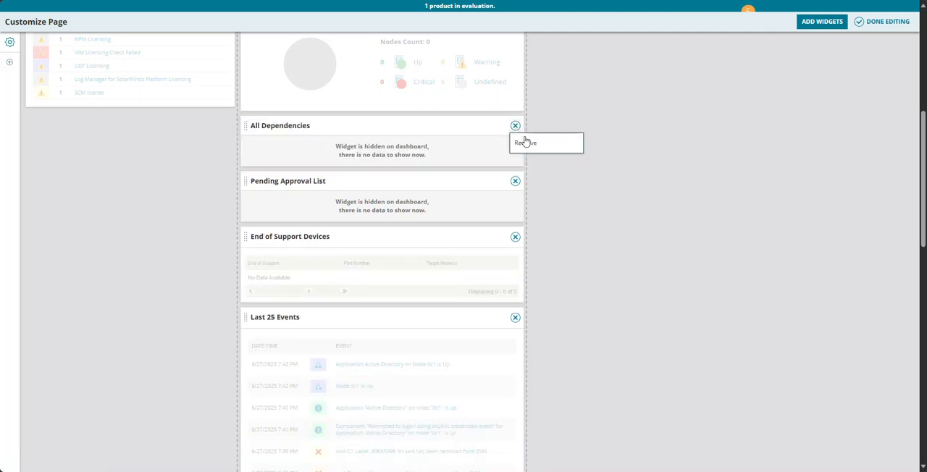
left_click(515, 126)
left_click(515, 126)
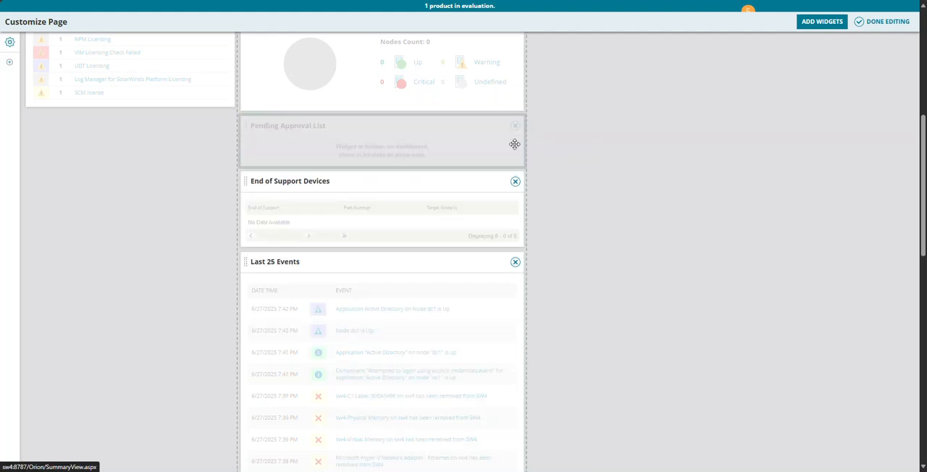
left_click(515, 128)
Move the Last 10 Audit Events widget to the first column, below Event Summary
scroll(495, 244, "down", 8)
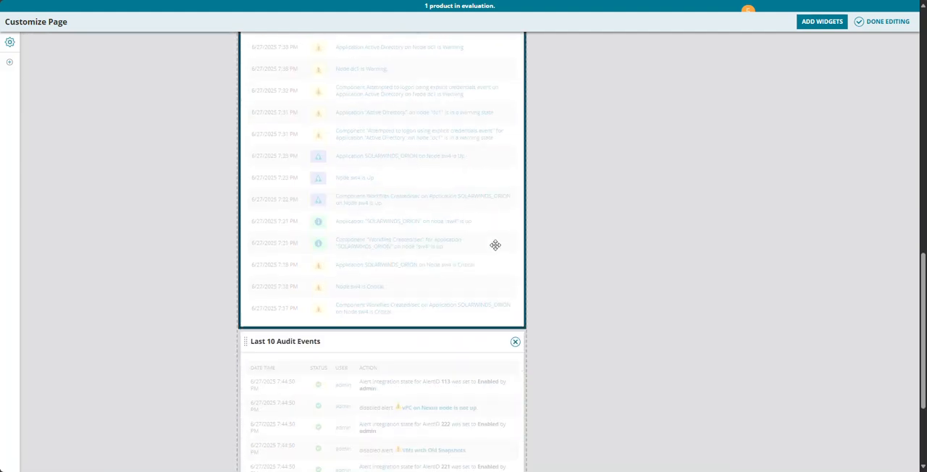
left_click_drag(393, 192, 116, 94)
scroll(330, 201, "up", 5)
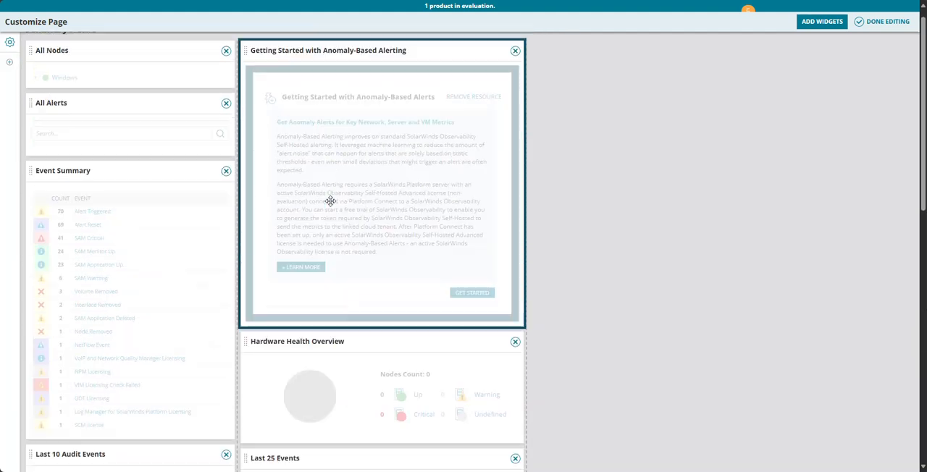
Widen both the first and the second dashboard column and review the resulting layout
left_click_drag(236, 58, 280, 62)
left_click_drag(568, 85, 623, 92)
scroll(573, 212, "down", 3)
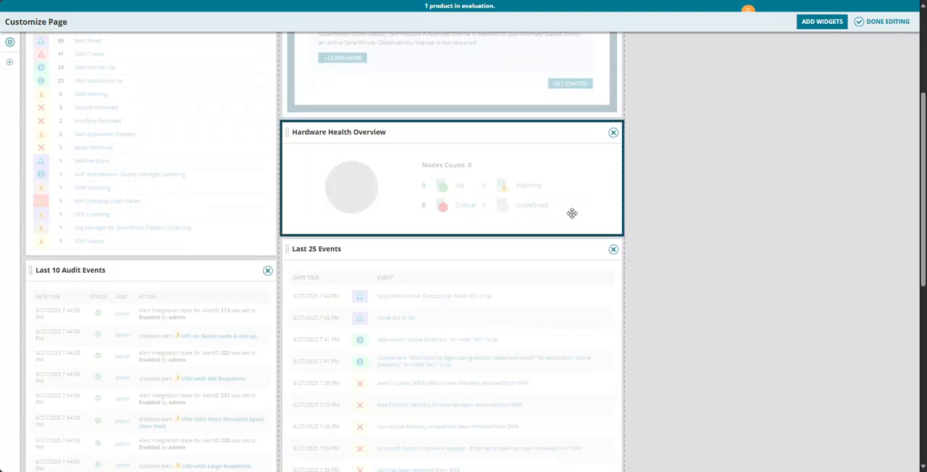
scroll(517, 241, "up", 3)
scroll(176, 213, "down", 10)
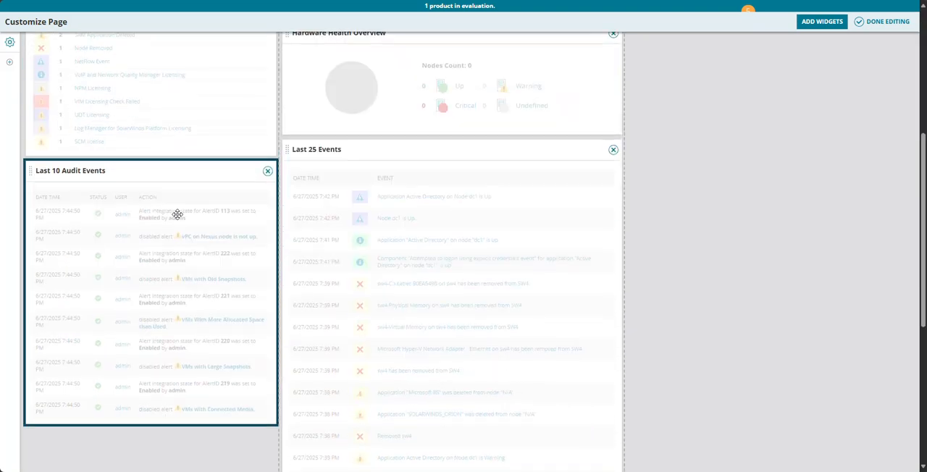
scroll(178, 215, "up", 8)
scroll(177, 214, "up", 2)
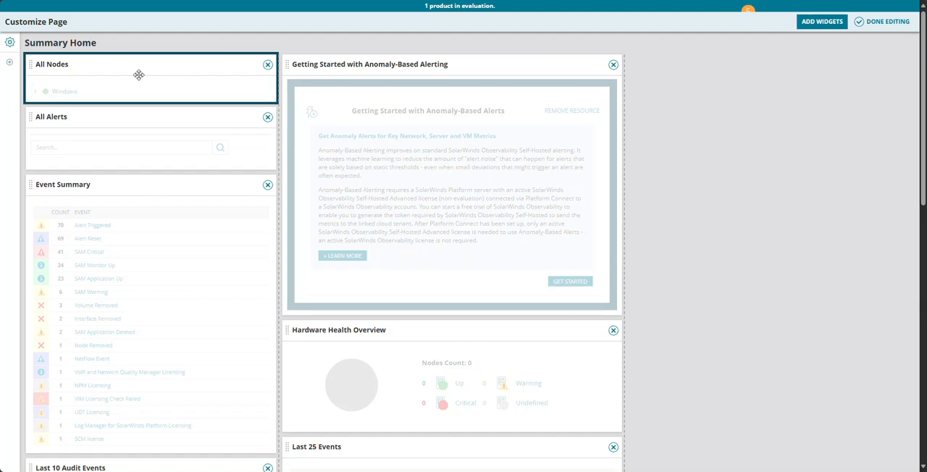
Find widgets matching "with problem", add Applications With Problems and Nodes with Problems in a new third column, and finish editing
left_click(805, 22)
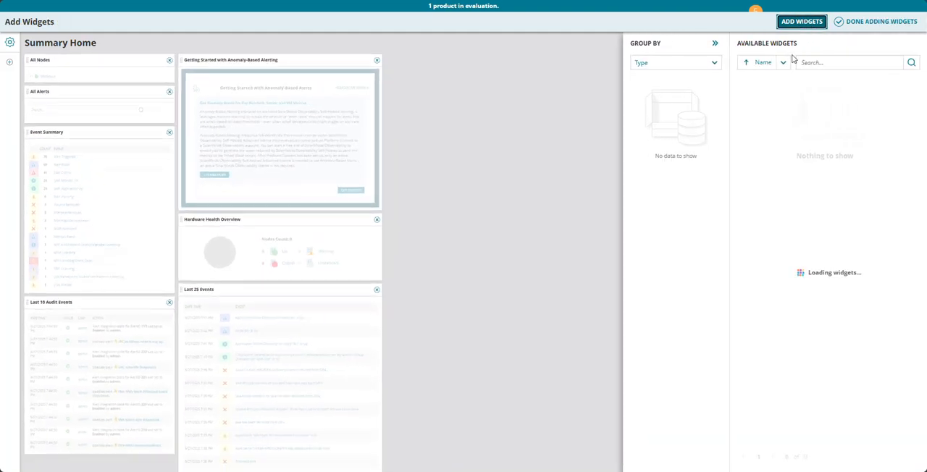
left_click(813, 62)
type("with problem")
key("Return")
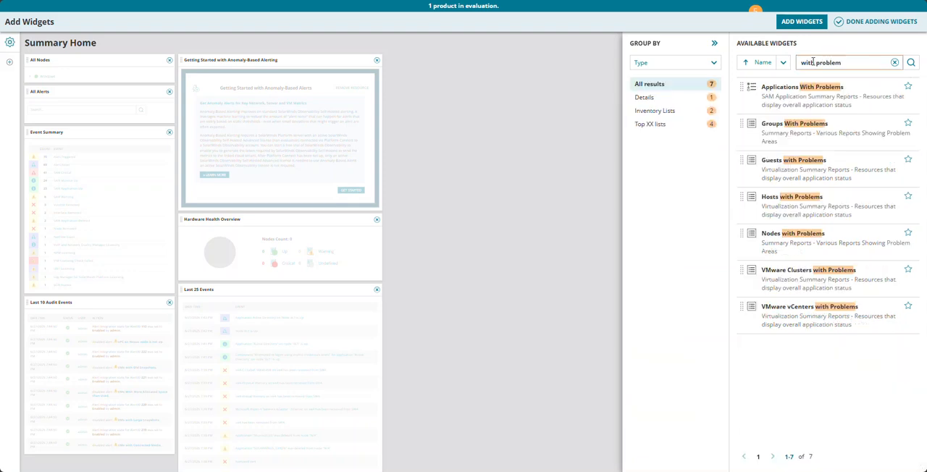
left_click_drag(797, 99, 440, 79)
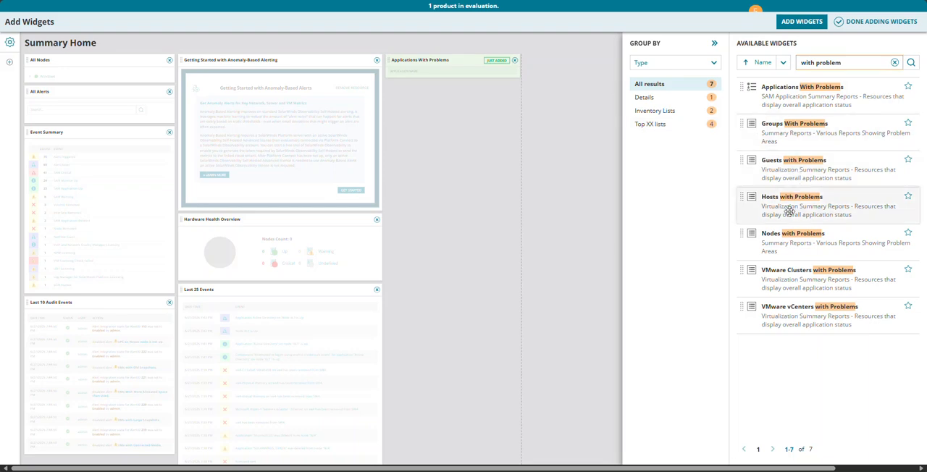
left_click_drag(793, 246, 424, 130)
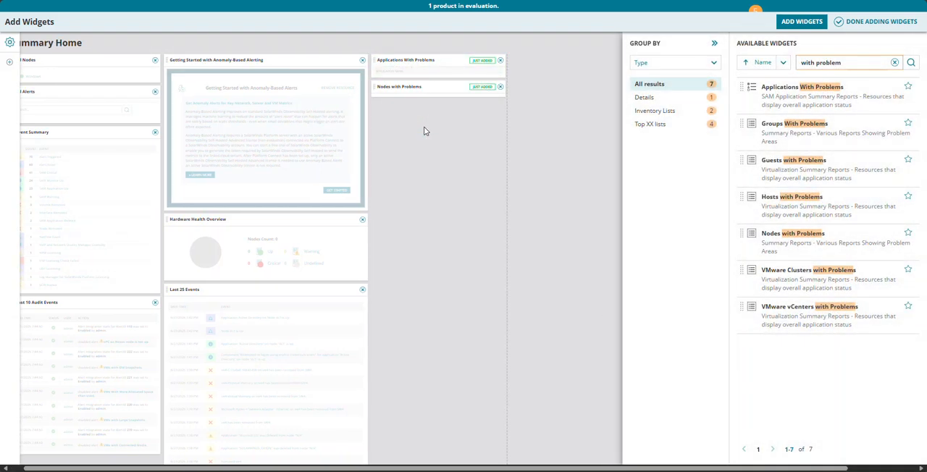
left_click(881, 25)
left_click(888, 21)
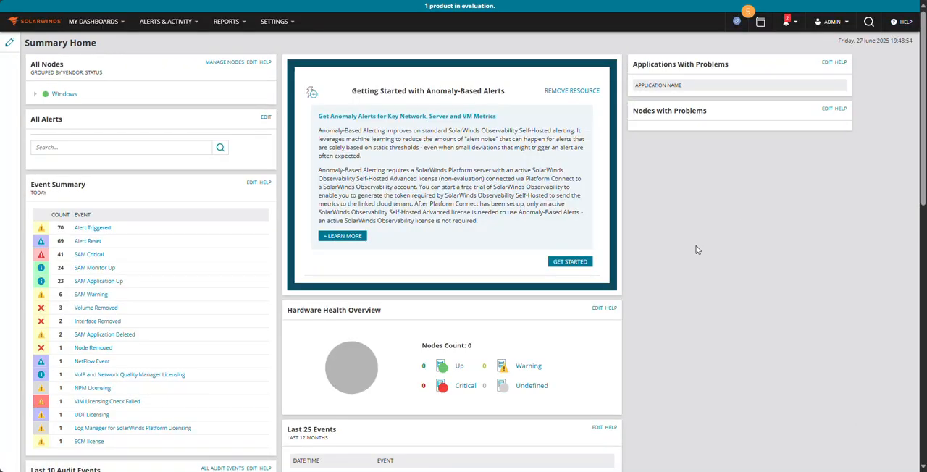
Remove the All Nodes widget from Summary Home, finish editing, and look over the dashboard
left_click(9, 43)
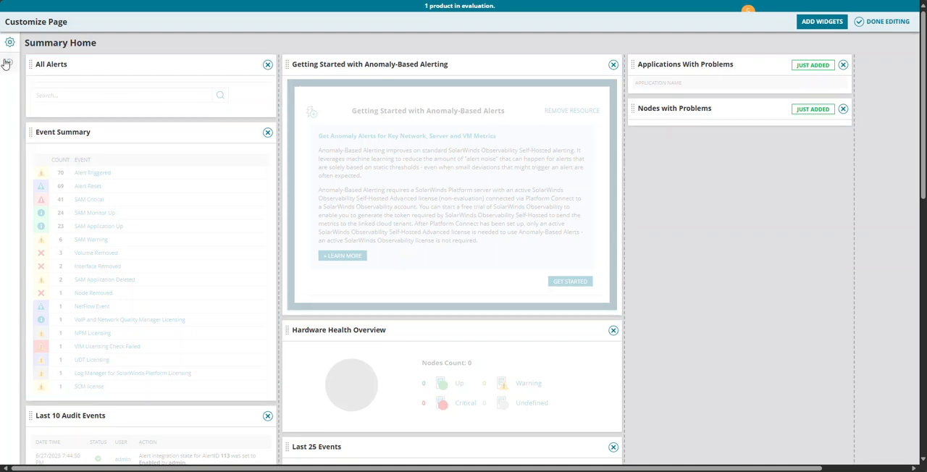
left_click(882, 21)
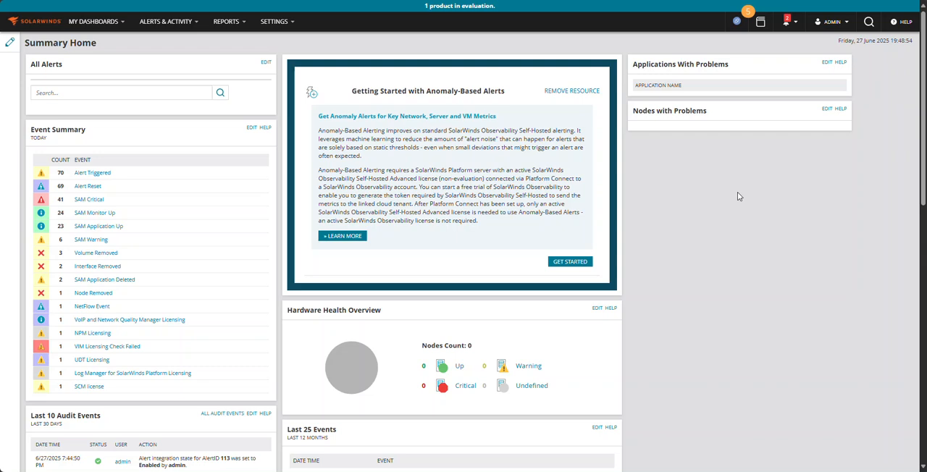
scroll(739, 194, "down", 10)
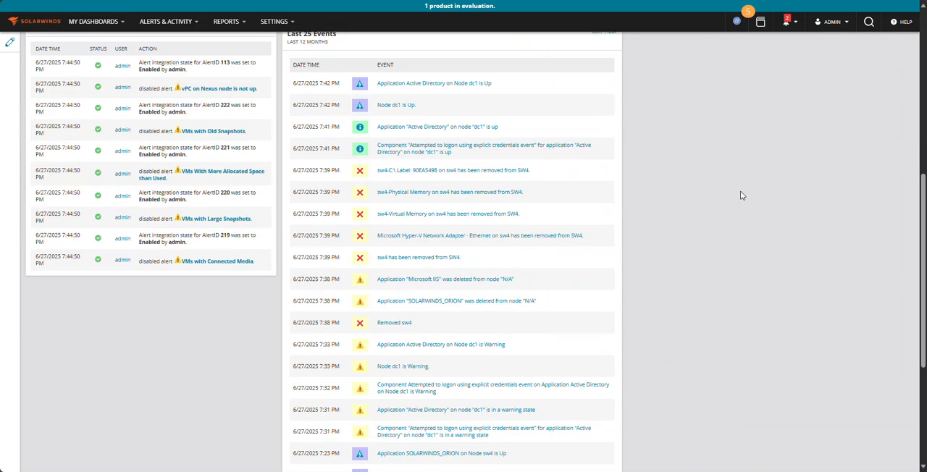
scroll(740, 199, "up", 9)
scroll(741, 201, "up", 1)
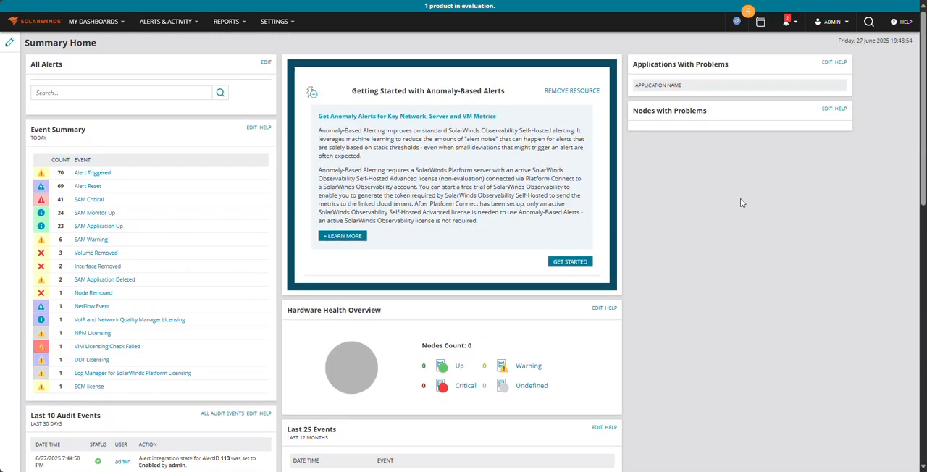
Open Manage Nodes and review the system and custom properties available as columns, leaving the column selection as it is
mouse_move(280, 21)
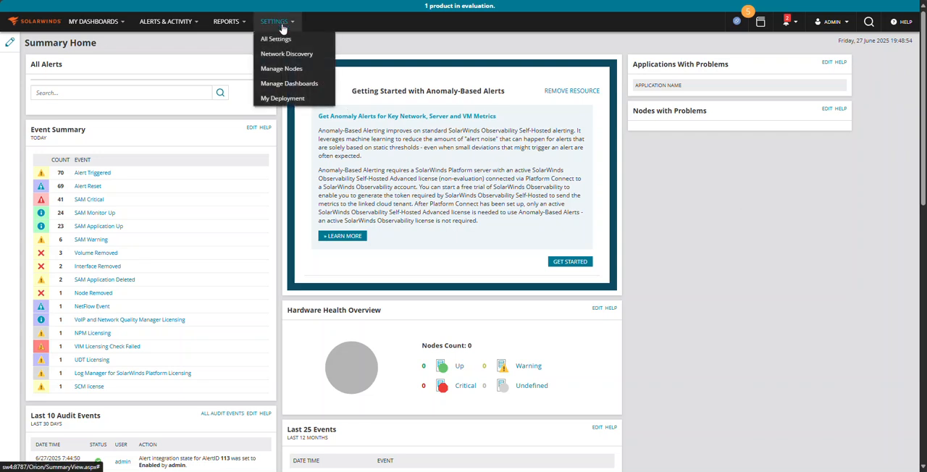
left_click(283, 68)
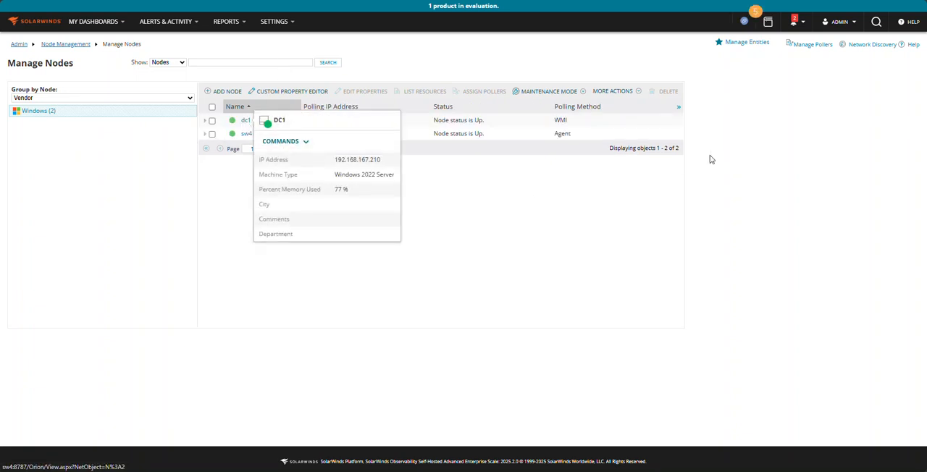
left_click(680, 107)
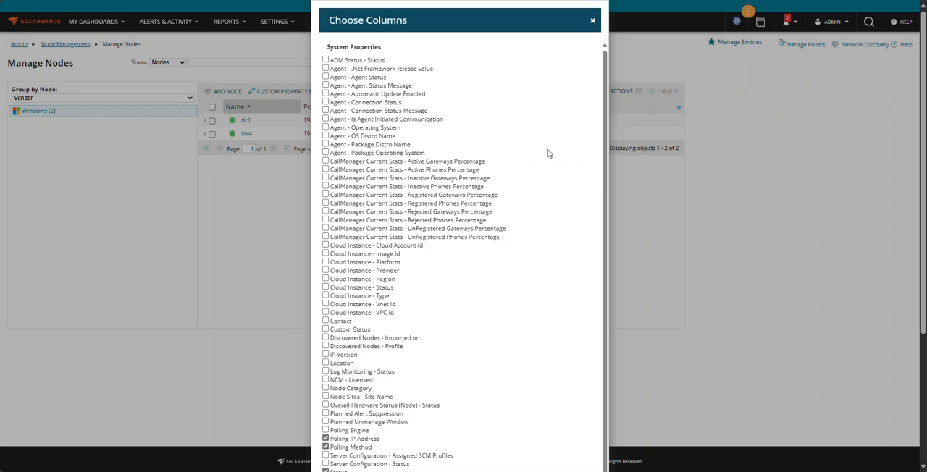
scroll(544, 282, "down", 1)
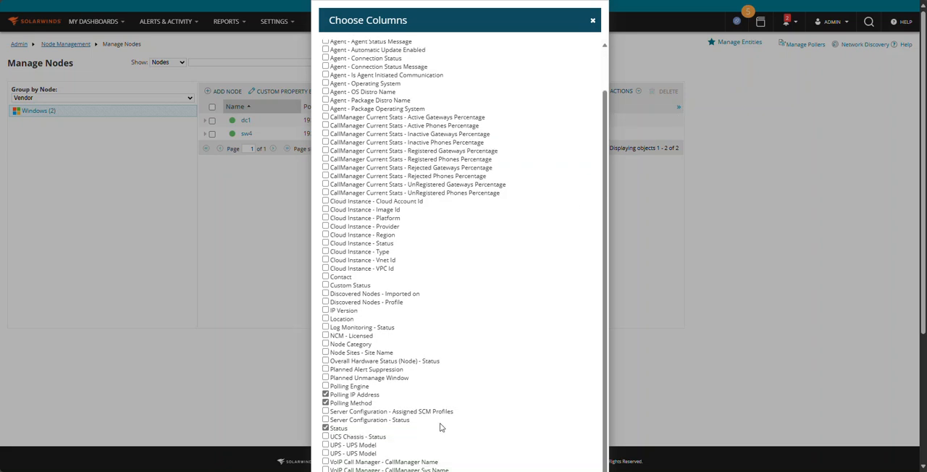
scroll(438, 428, "down", 3)
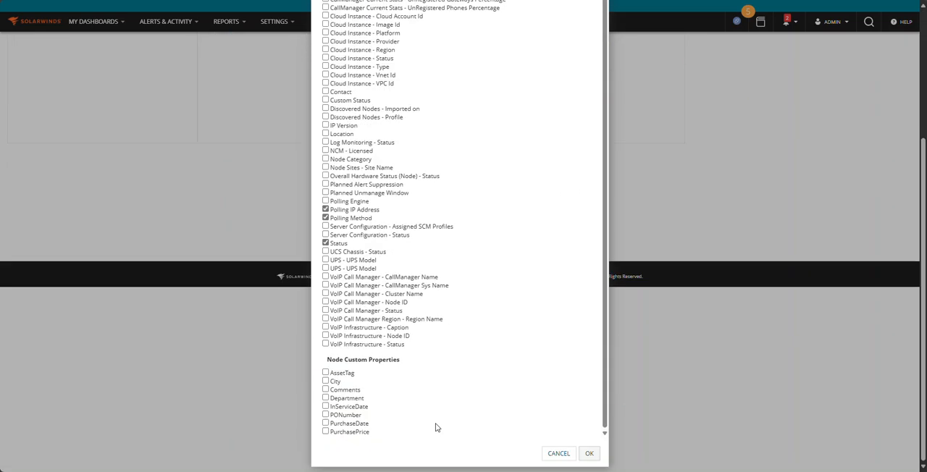
left_click(559, 454)
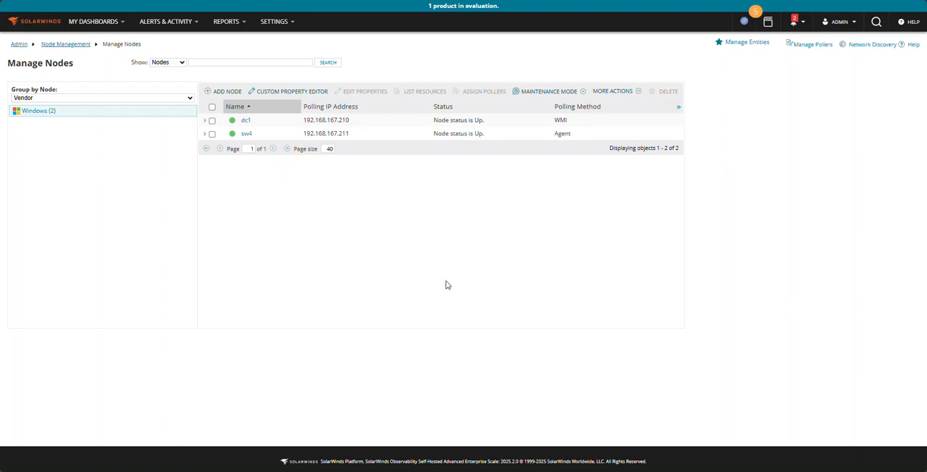
Open the details page of node dc1 and bring up its properties for editing
mouse_move(246, 126)
left_click(246, 123)
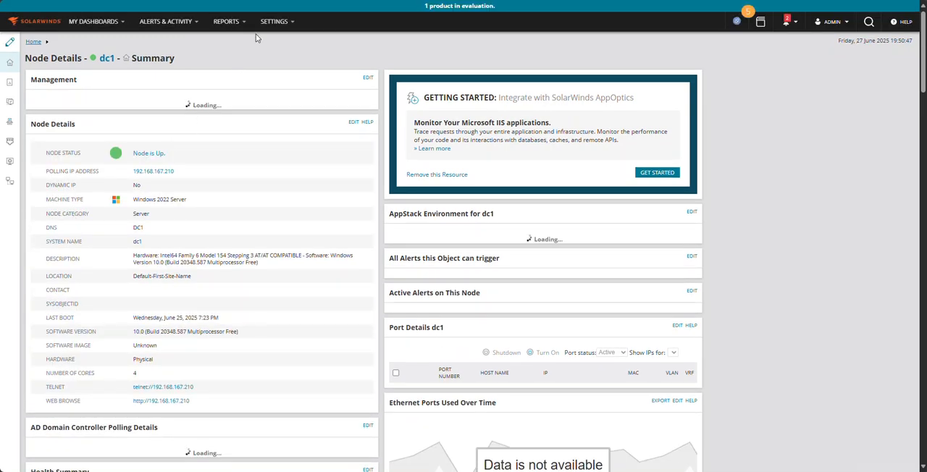
mouse_move(270, 22)
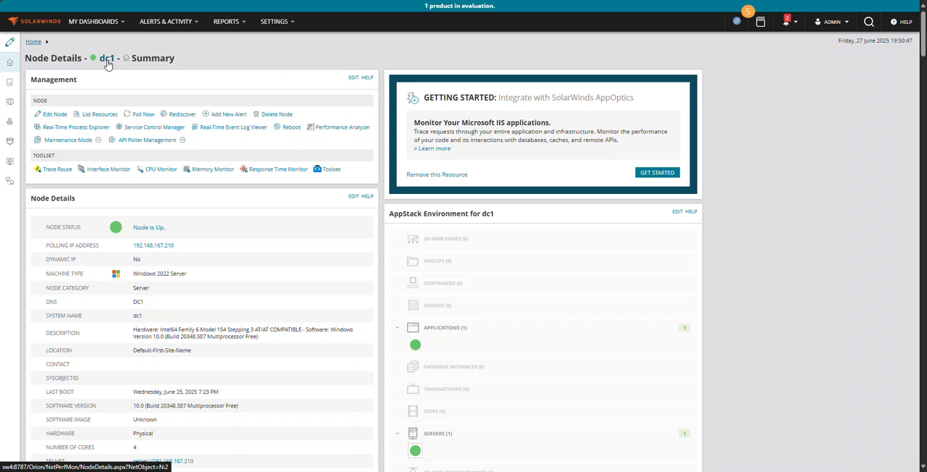
left_click(52, 117)
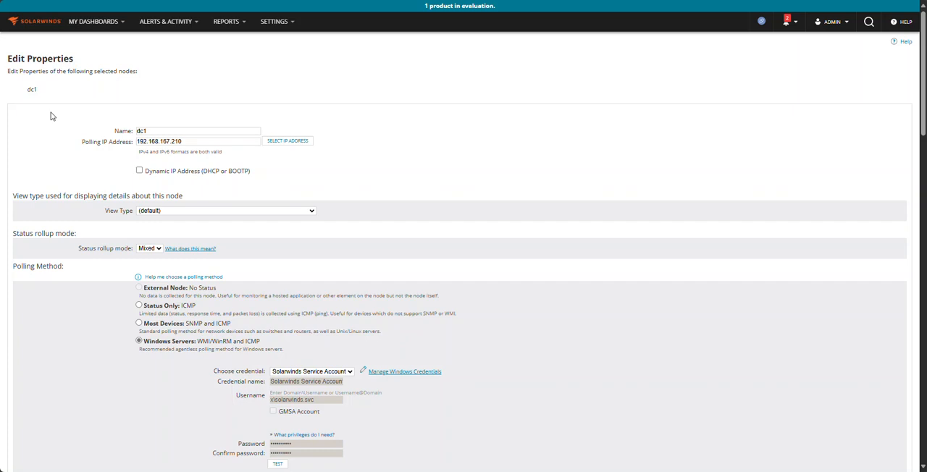
Rename the dc1 node as "DC1 - Domain Controller" and submit the node properties
left_click_drag(149, 132, 105, 136)
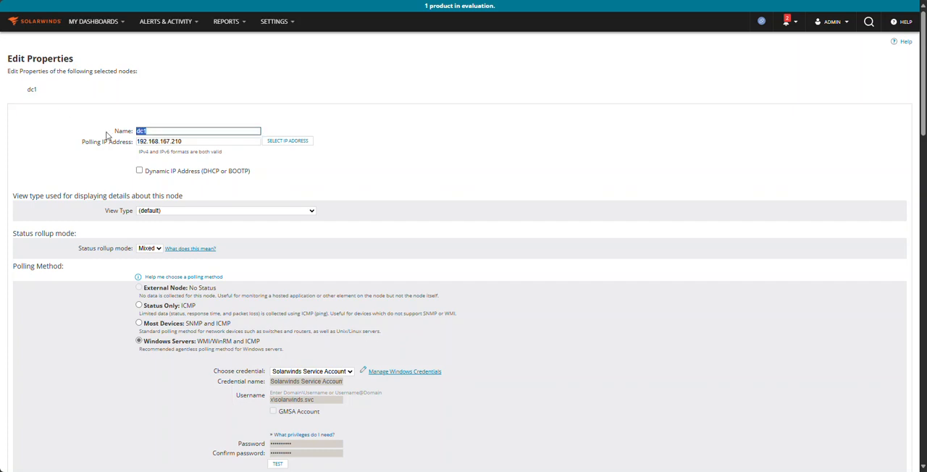
type("DC1 - Domain Controller /Prod")
key("BackSpace")
key("BackSpace")
key("BackSpace")
key("BackSpace")
type("Lab")
key("BackSpace")
key("BackSpace")
scroll(375, 228, "down", 20)
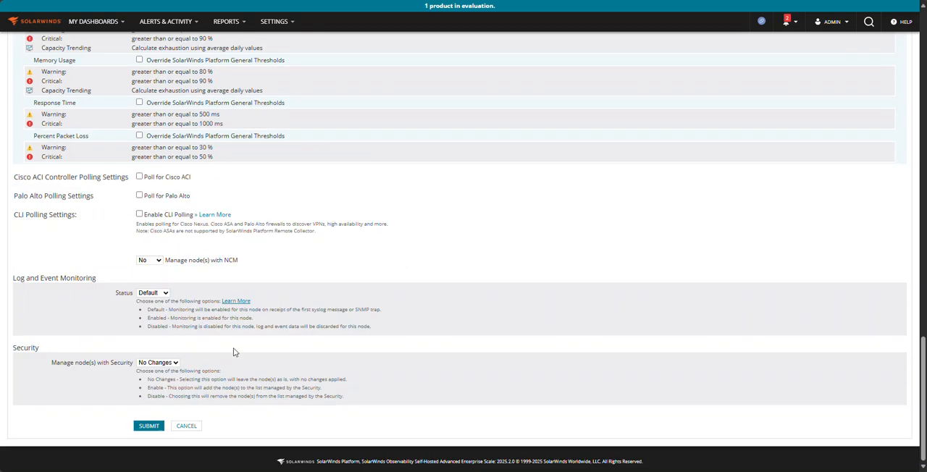
left_click(147, 427)
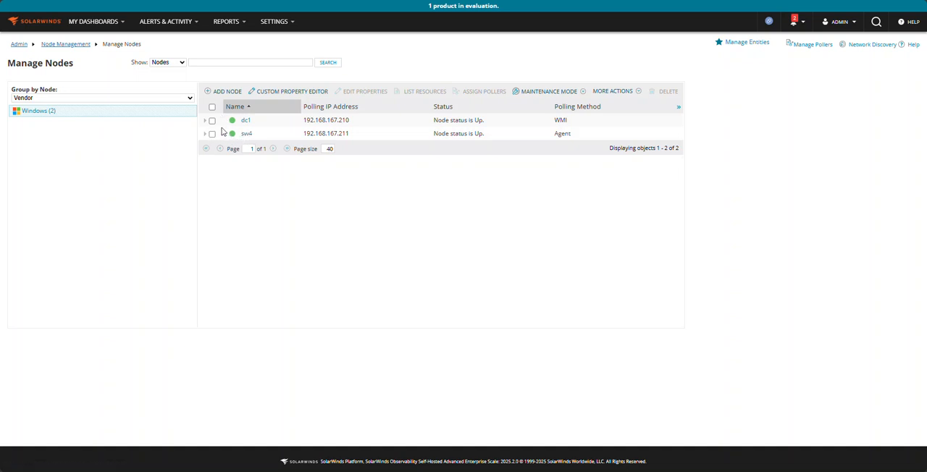
Edit the properties of node sw4, rename it as "SW4 - Solarwinds Server", and submit the change
left_click(251, 137)
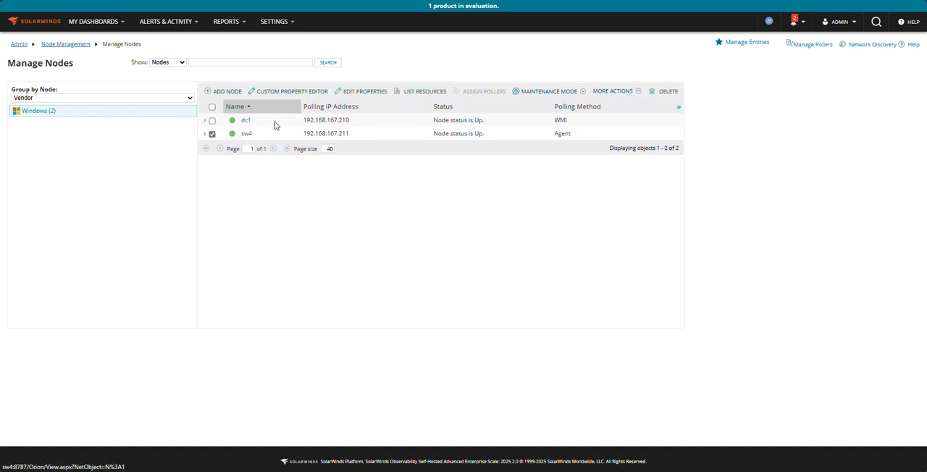
left_click(381, 97)
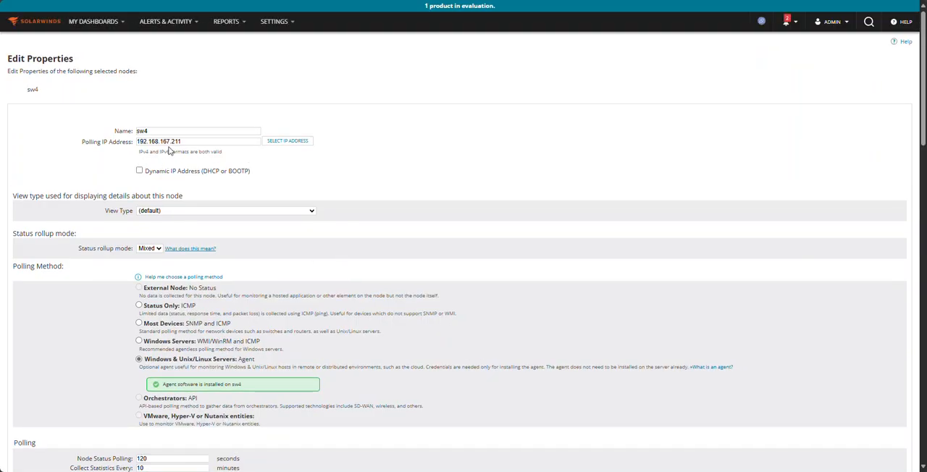
left_click_drag(167, 134, 120, 131)
type("SW")
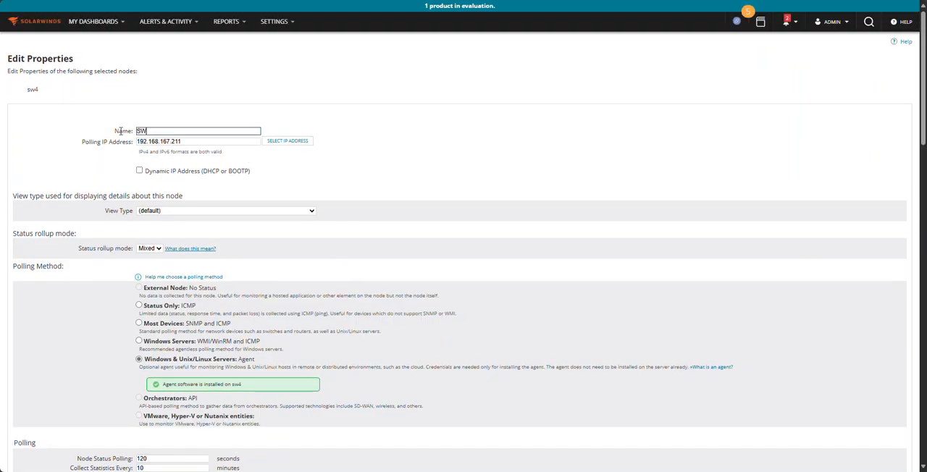
type("4 - Solarwinds Server")
scroll(123, 145, "down", 20)
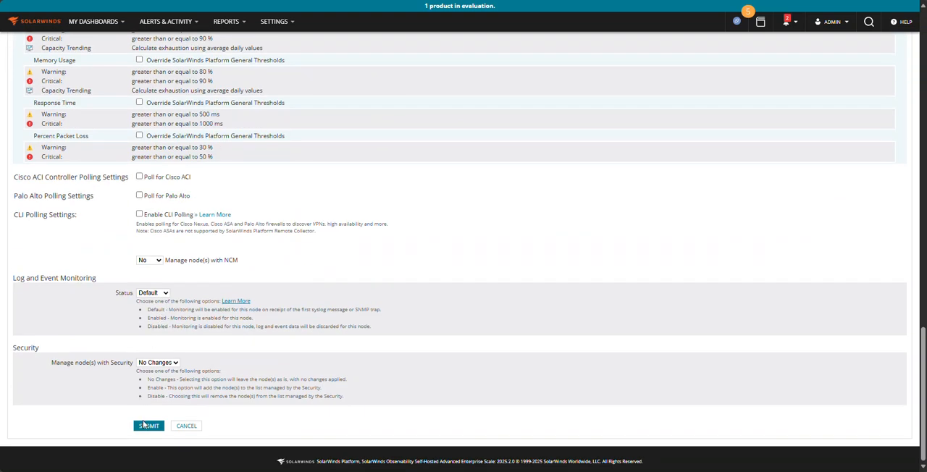
left_click(144, 426)
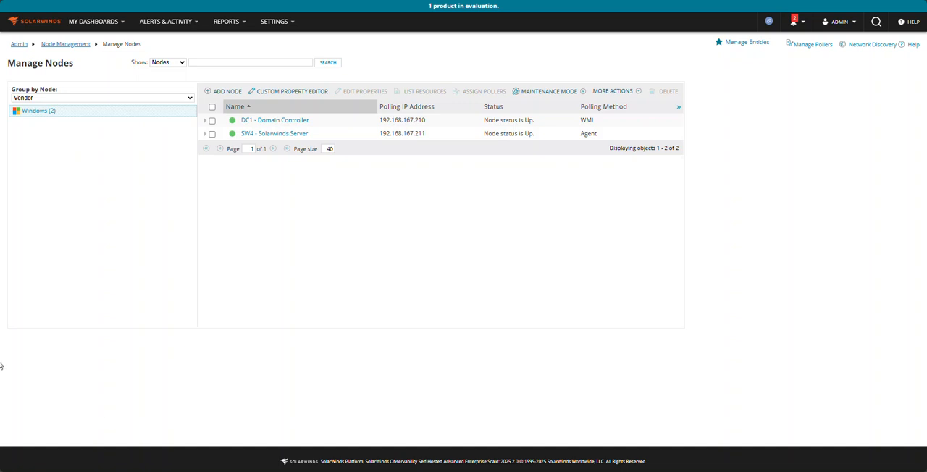
Look through the full list of available dashboards by category, from Home and Network to Virtualization and Security
left_click(97, 23)
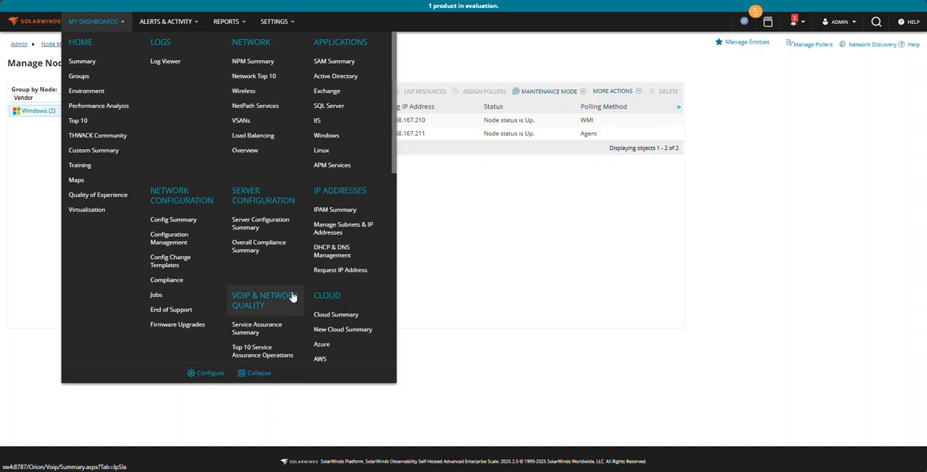
scroll(292, 297, "down", 5)
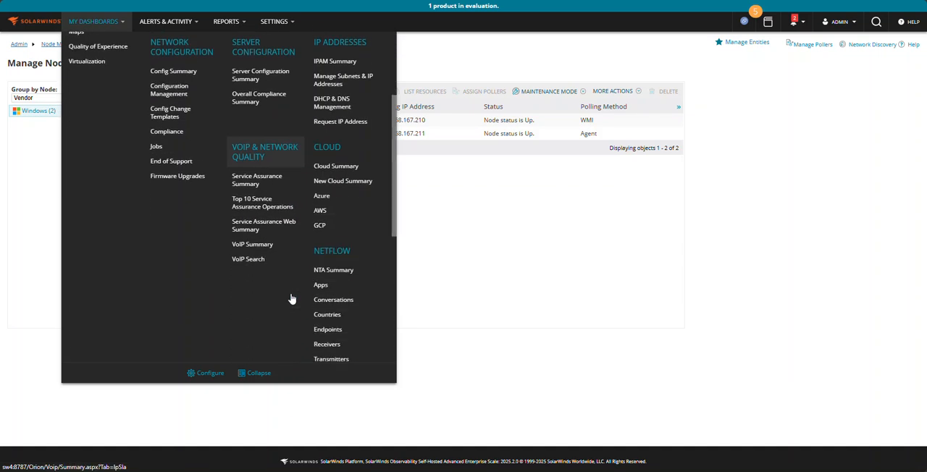
scroll(341, 201, "down", 8)
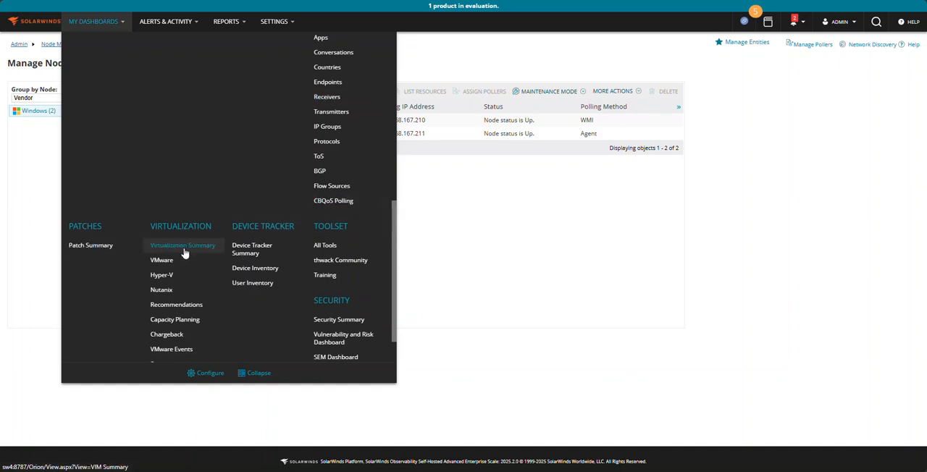
scroll(348, 254, "down", 2)
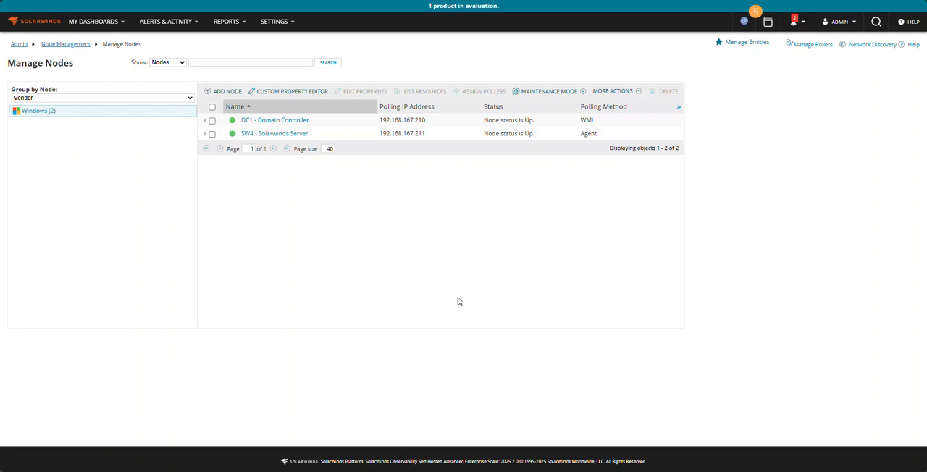
left_click(116, 22)
scroll(217, 199, "up", 5)
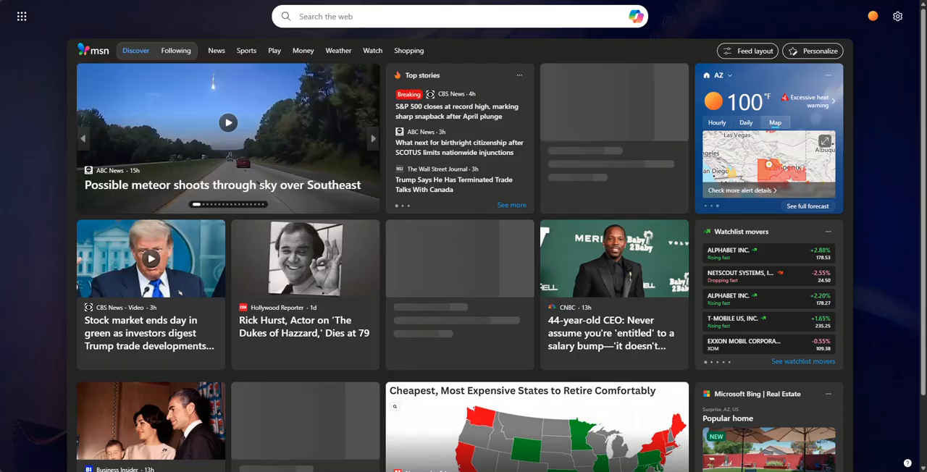
Switch to the solarwinds.com website in the browser and review the starting prices and deployment options on its Pricing page
type("solarwind")
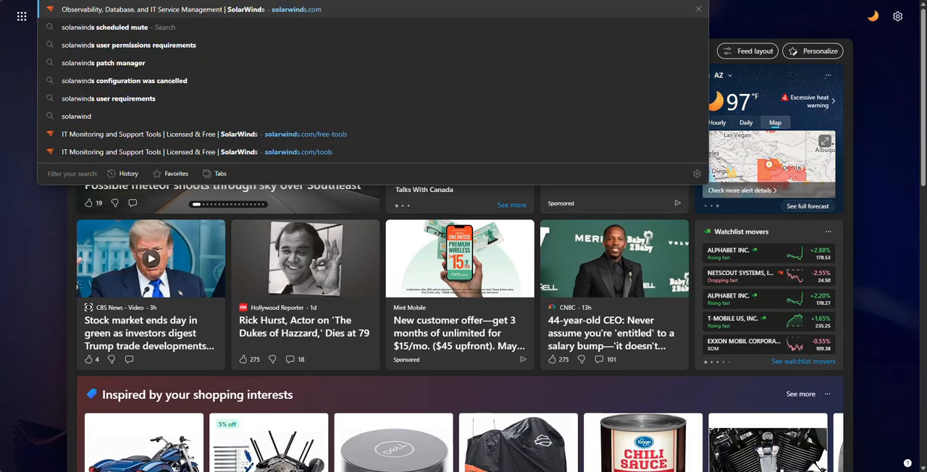
key("Escape")
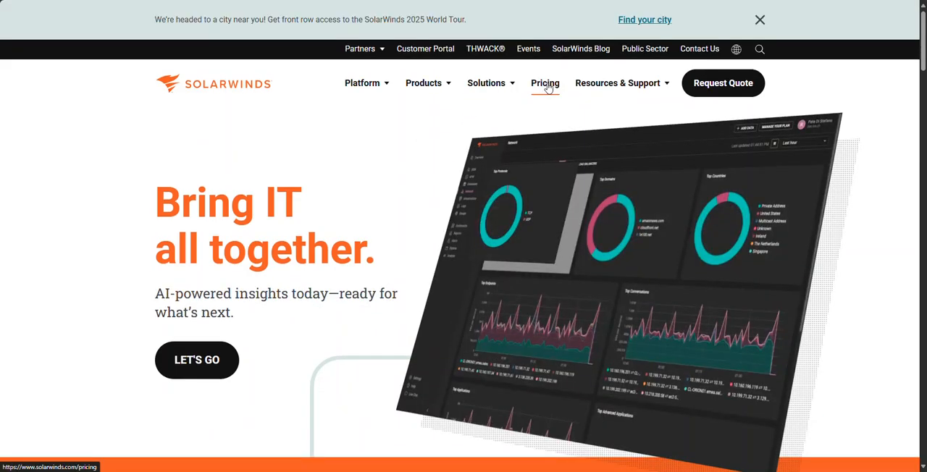
left_click(545, 86)
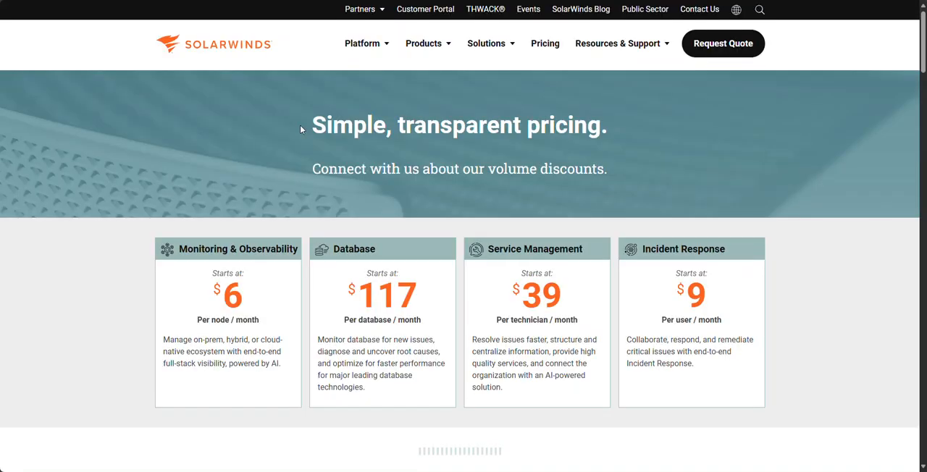
scroll(820, 282, "down", 1)
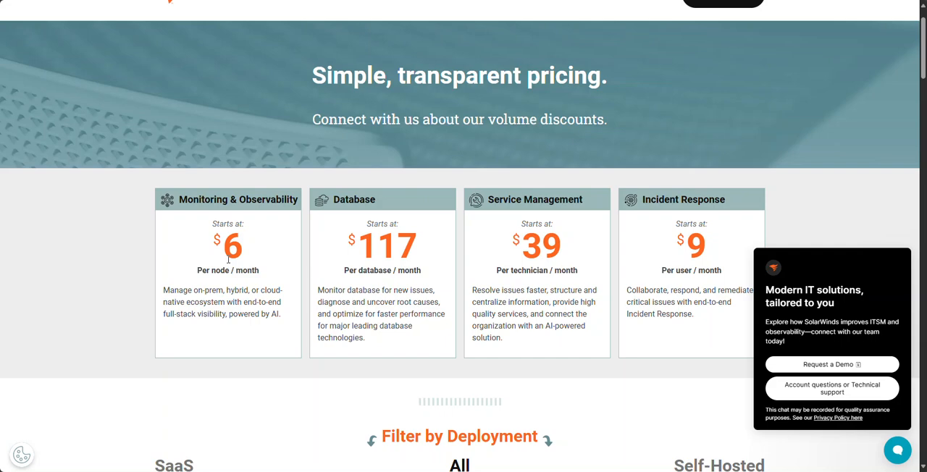
scroll(229, 259, "down", 2)
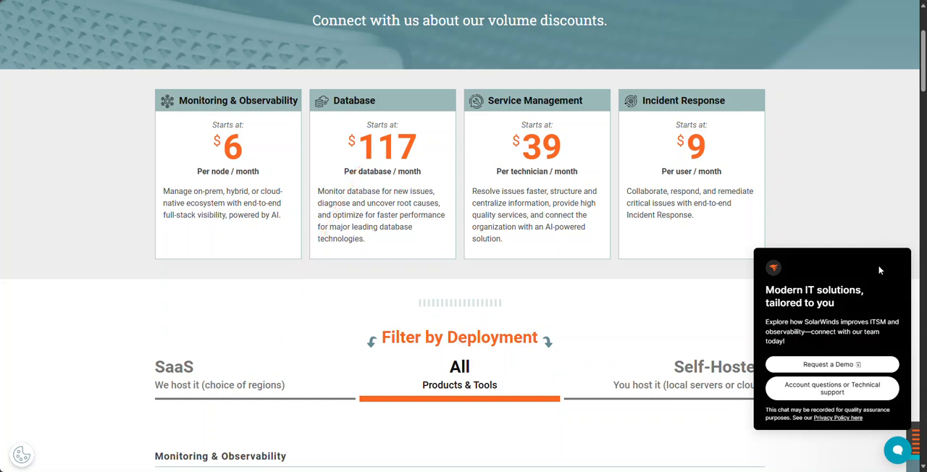
scroll(342, 283, "down", 2)
scroll(314, 285, "down", 2)
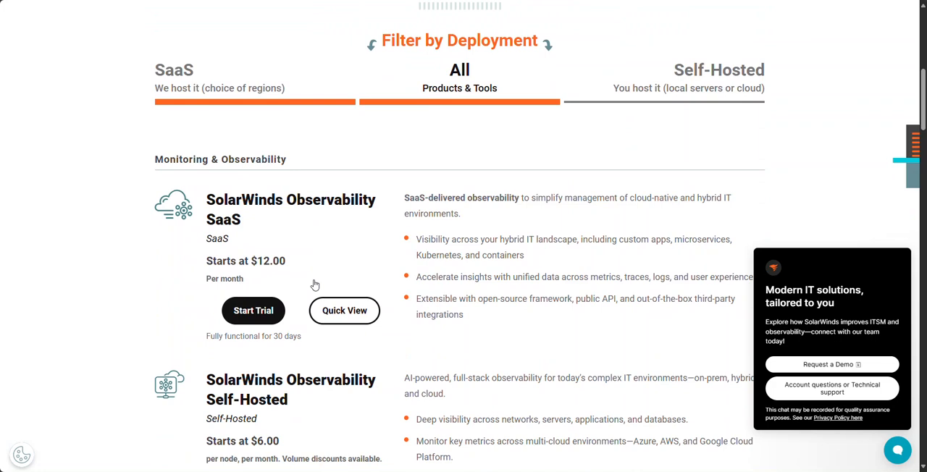
Filter the pricing list by Self-Hosted deployment and examine the SolarWinds Observability Self-Hosted offer
left_click(694, 69)
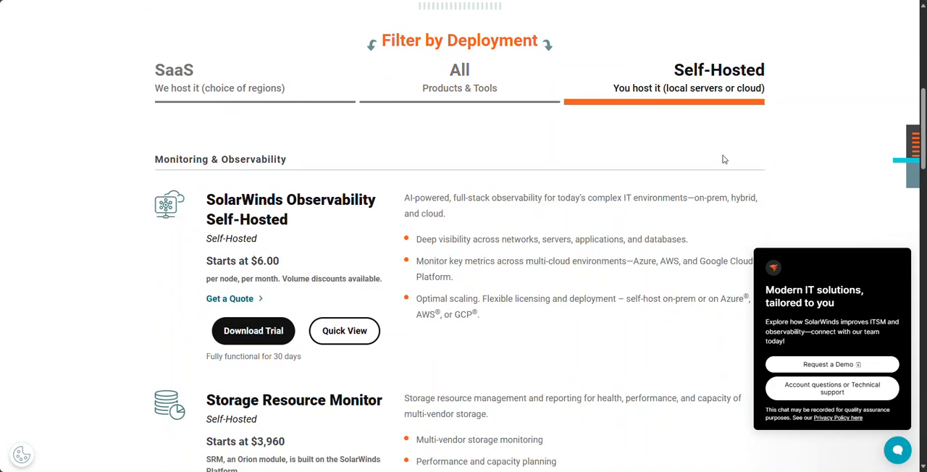
scroll(718, 174, "up", 3)
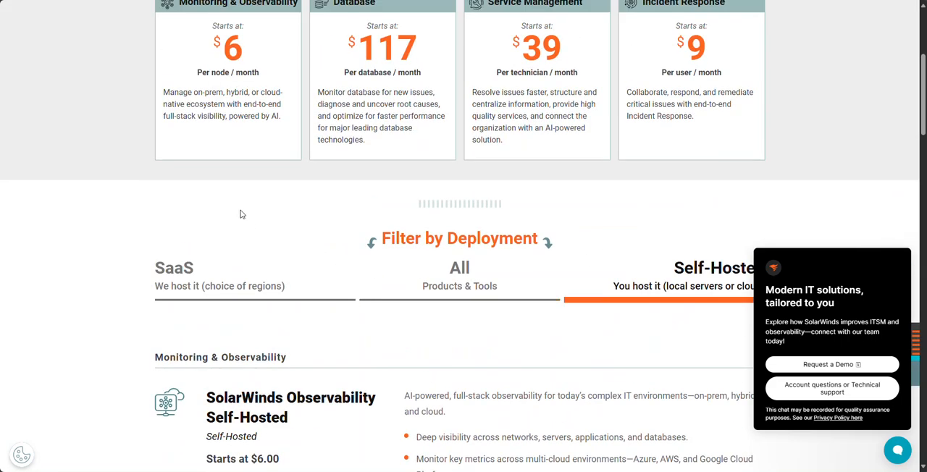
scroll(345, 244, "down", 2)
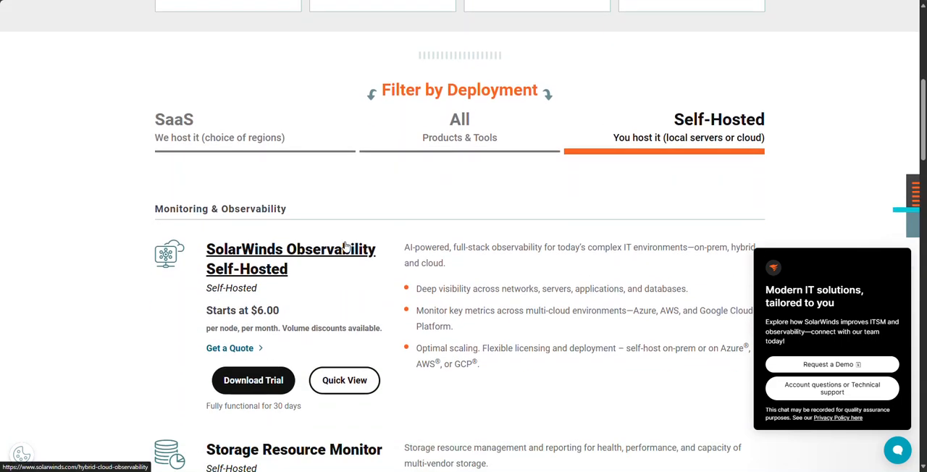
scroll(346, 246, "down", 1)
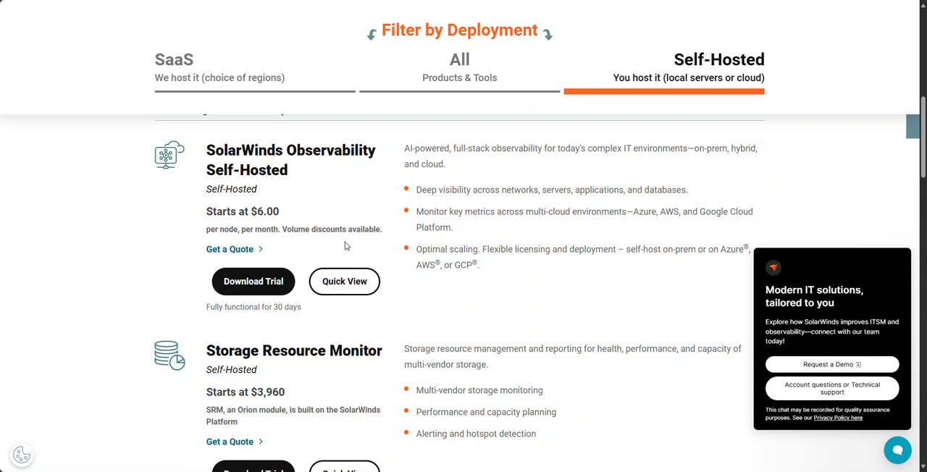
Open the SolarWinds Observability Self-Hosted product page and read through its overview of capabilities
left_click(289, 159)
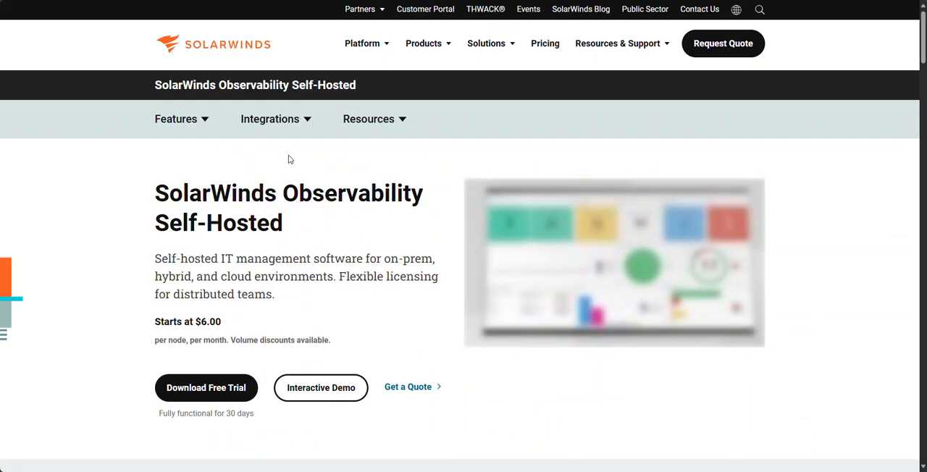
scroll(257, 213, "down", 2)
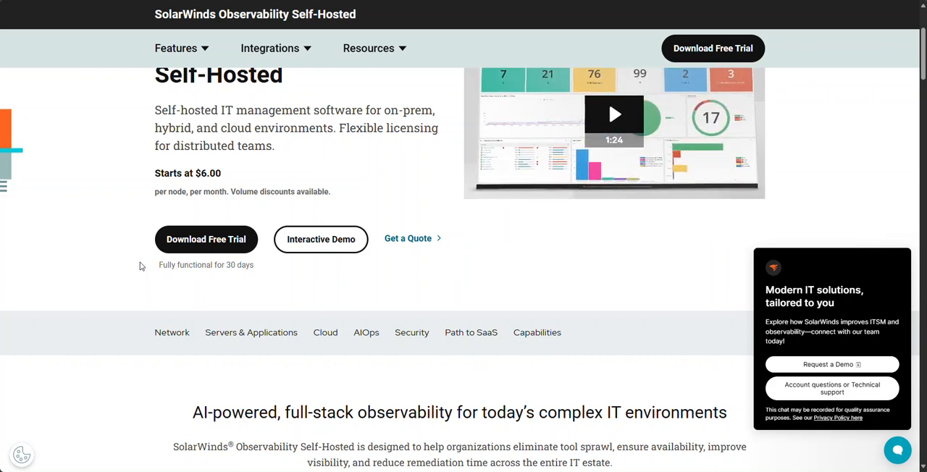
scroll(129, 275, "down", 3)
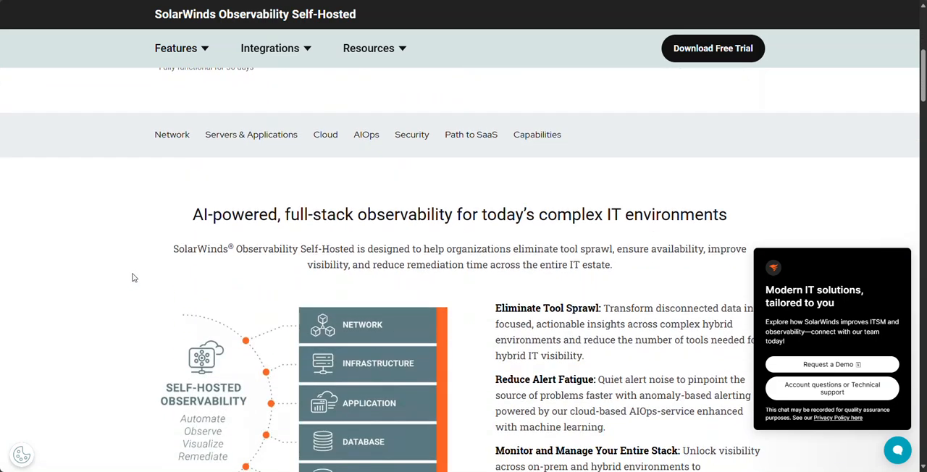
scroll(253, 226, "down", 2)
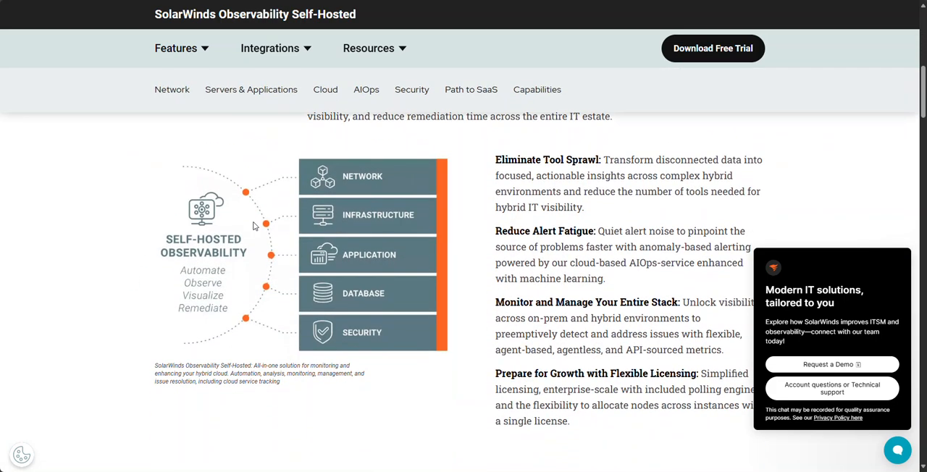
Read the Observability Self-Hosted page's overview and its network, server and application monitoring sections
scroll(254, 226, "down", 1)
scroll(254, 226, "up", 2)
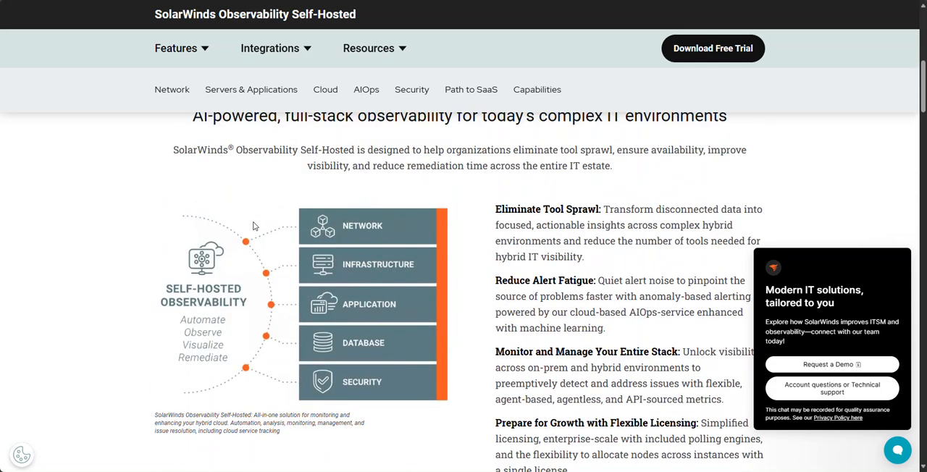
scroll(253, 226, "up", 1)
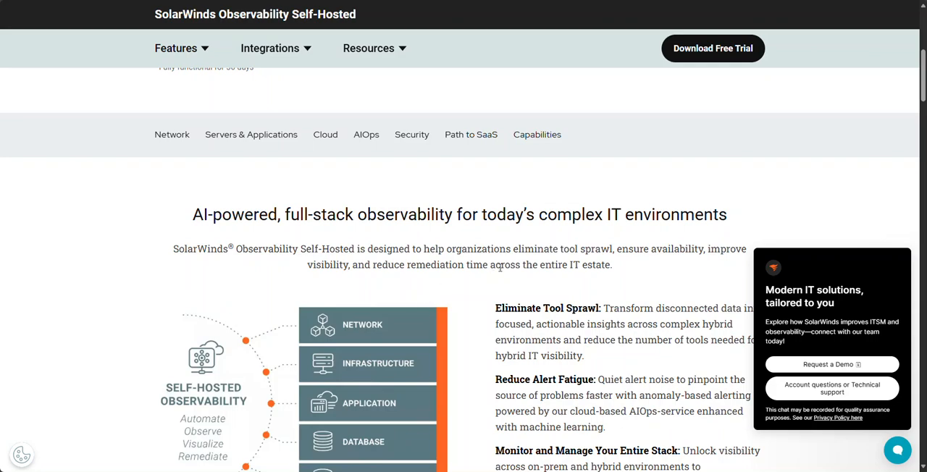
scroll(499, 268, "down", 5)
scroll(499, 272, "down", 4)
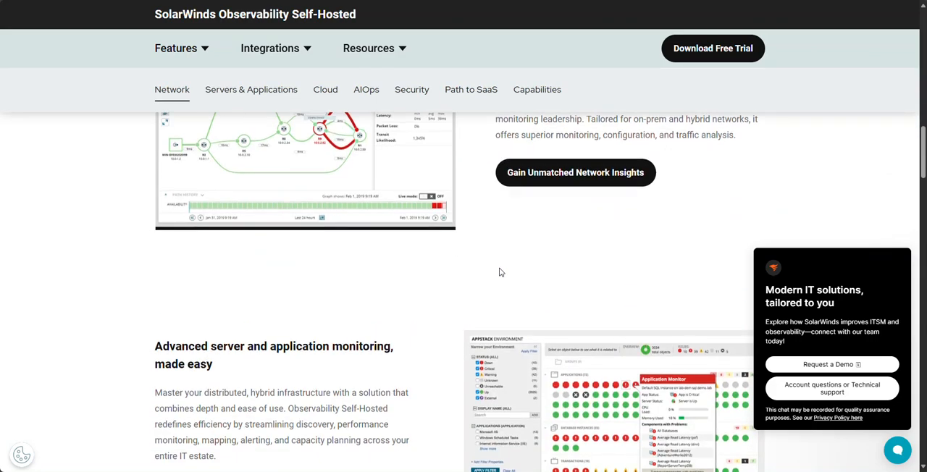
scroll(499, 272, "down", 4)
scroll(499, 272, "up", 2)
scroll(499, 272, "up", 15)
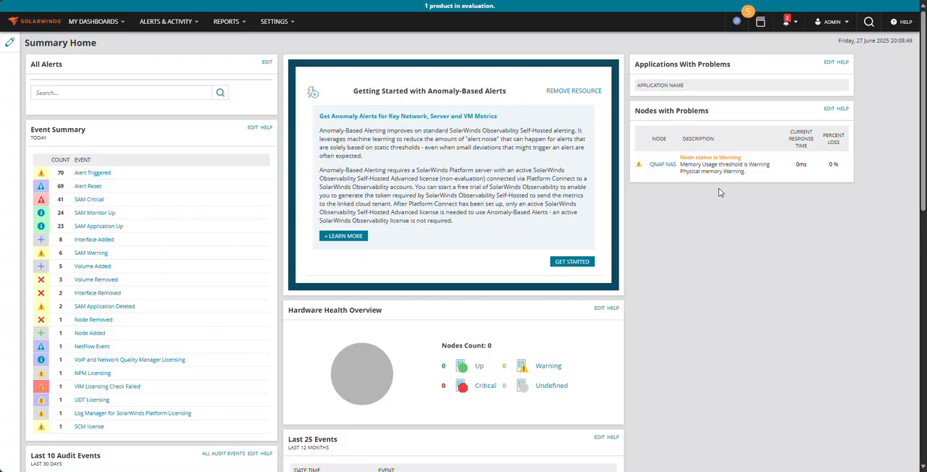
Open the QNAP NAS node from Summary Home and bring up its editable properties at the node thresholds
left_click(663, 165)
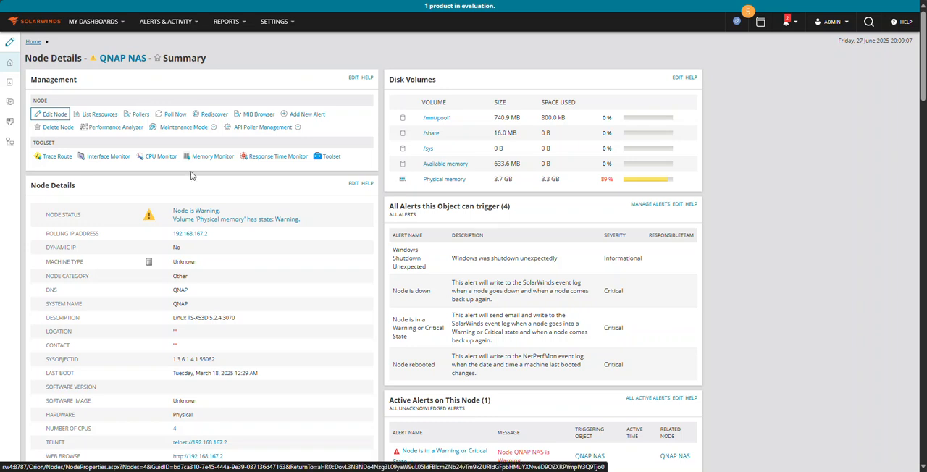
mouse_move(425, 184)
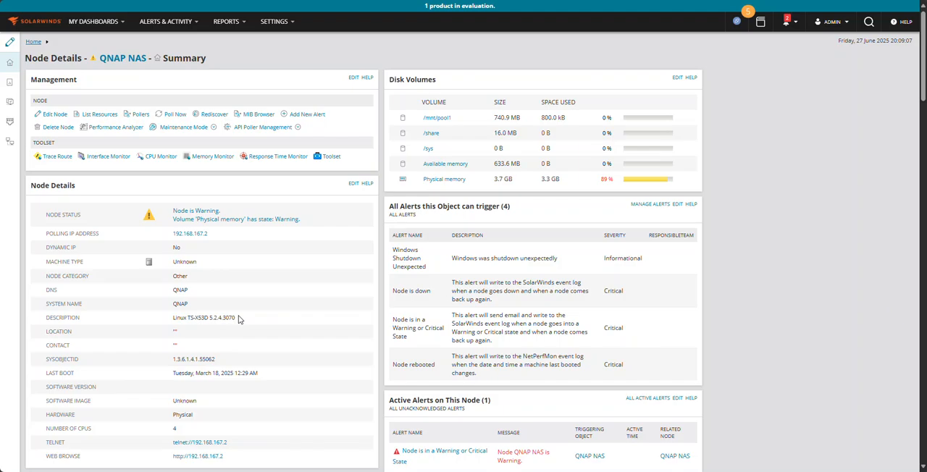
scroll(428, 379, "down", 4)
scroll(427, 377, "down", 12)
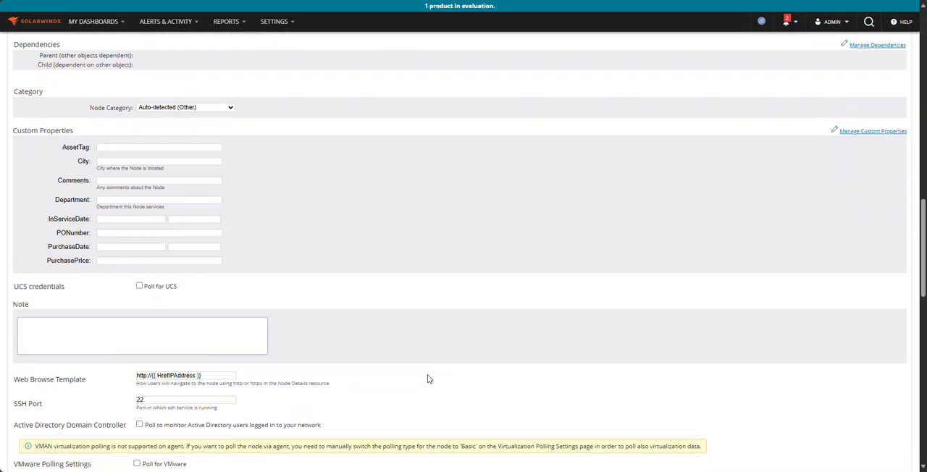
scroll(428, 379, "down", 12)
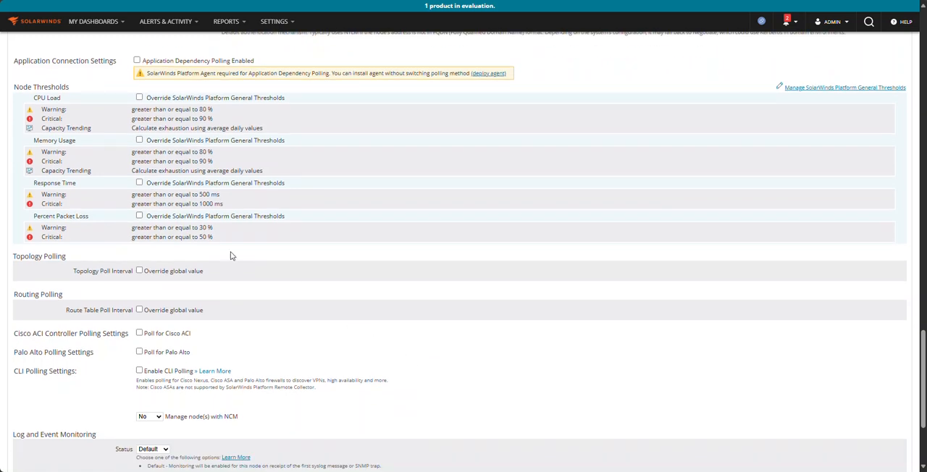
Override the node's general memory usage thresholds and set the warning level to greater than 92% for 3 consecutive polls
left_click(140, 141)
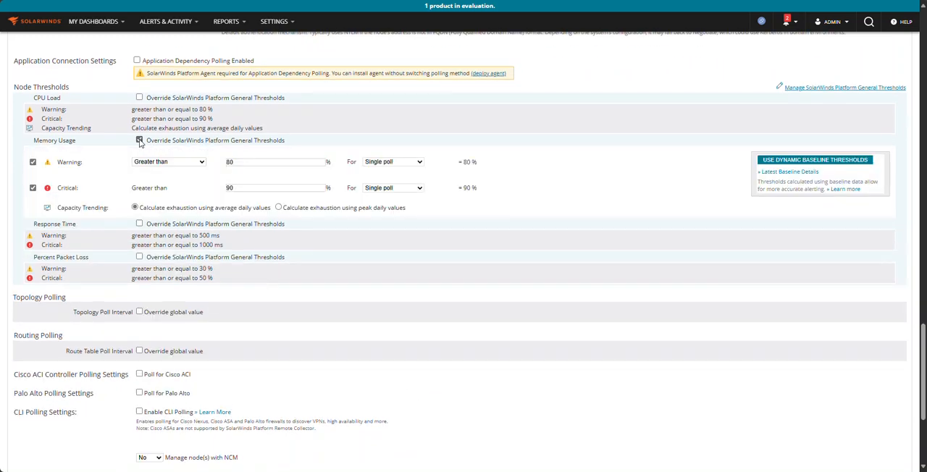
double_click(229, 162)
type("92")
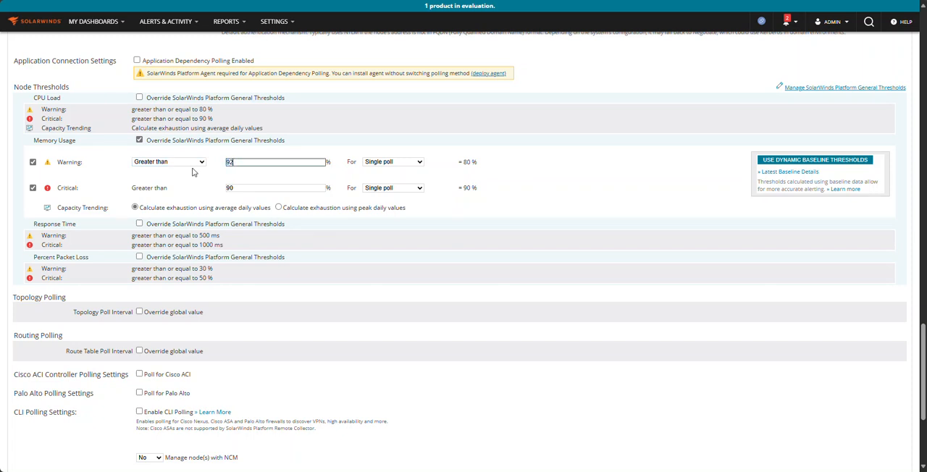
left_click(408, 163)
left_click(411, 163)
left_click(390, 181)
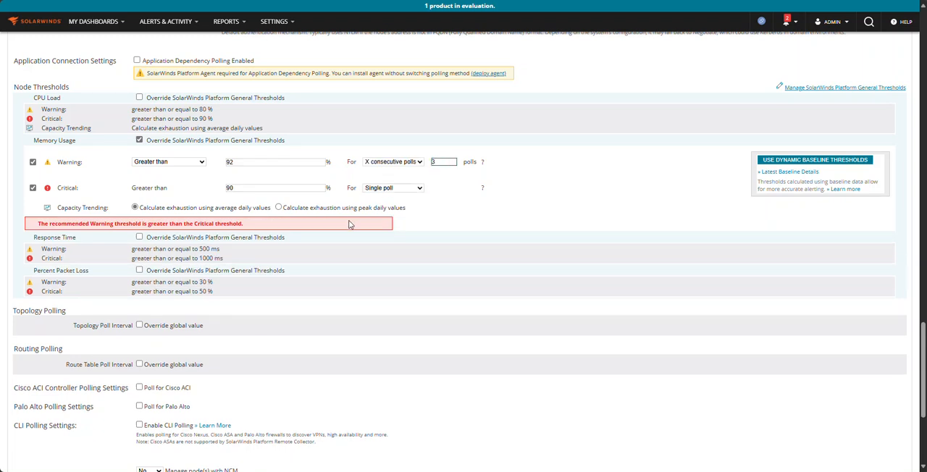
Set the critical memory usage threshold to greater than 95% for 3 consecutive polls and submit the node changes
left_click_drag(293, 191, 207, 190)
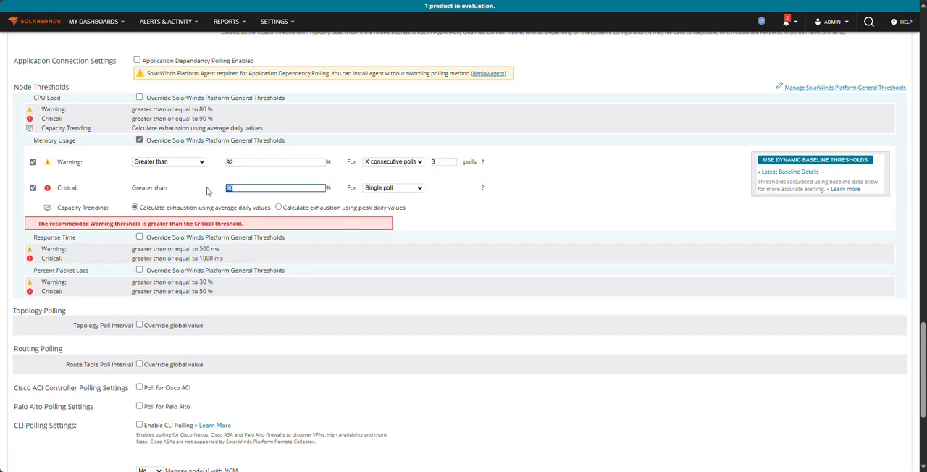
type("95")
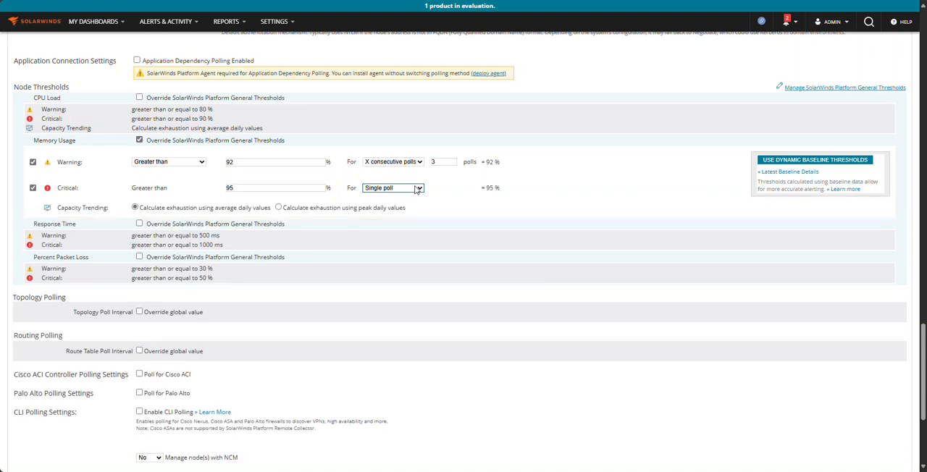
left_click(417, 192)
left_click(408, 210)
left_click(417, 189)
left_click(407, 213)
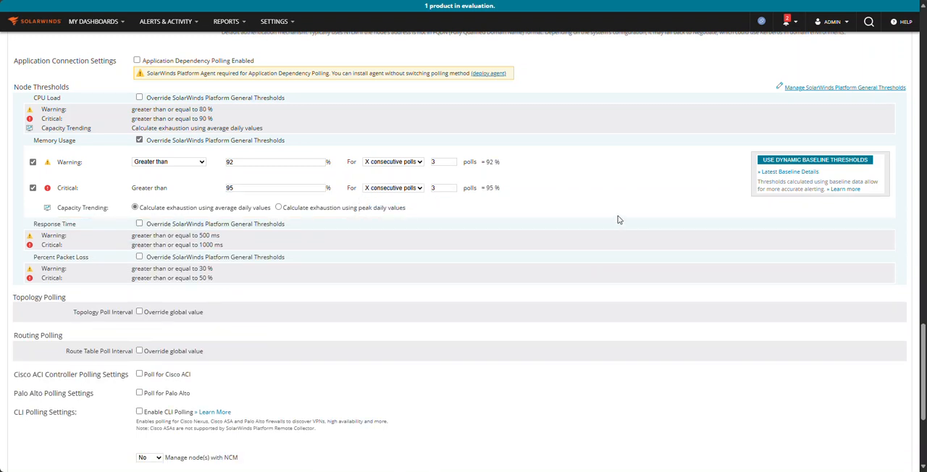
scroll(420, 338, "down", 5)
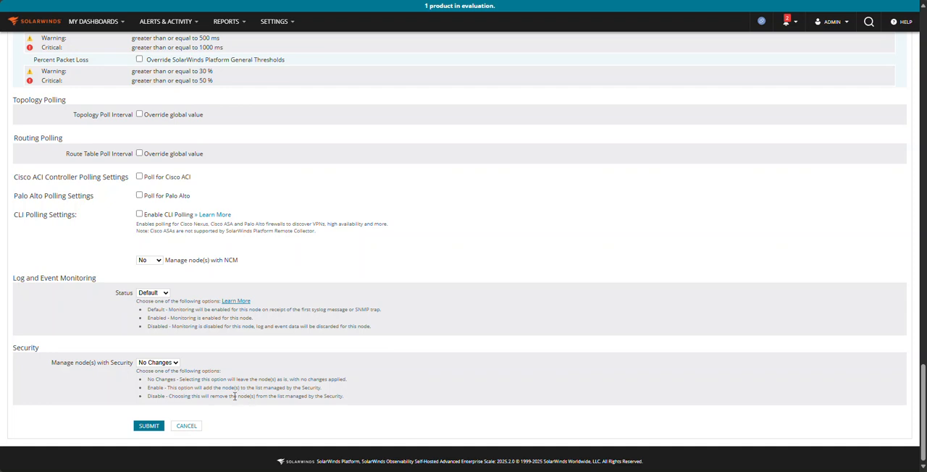
left_click(148, 427)
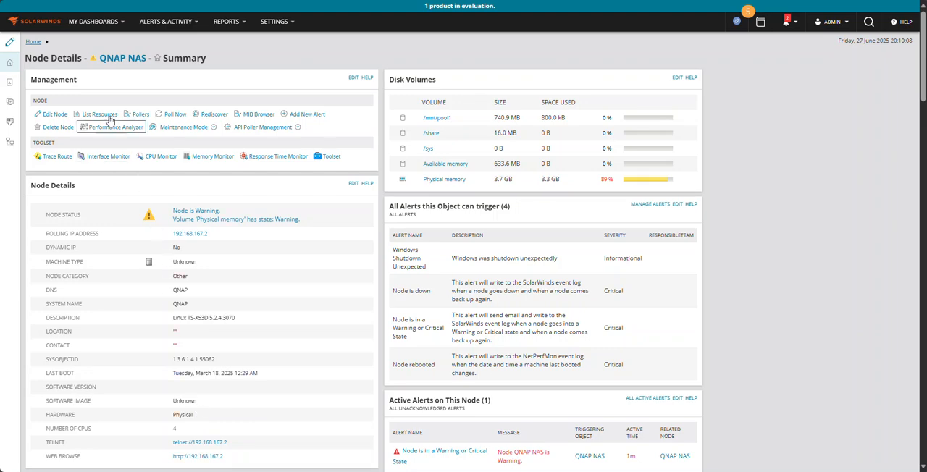
Open the active QNAP NAS warning alert from Summary Home and widen the columns of its details page
mouse_move(109, 31)
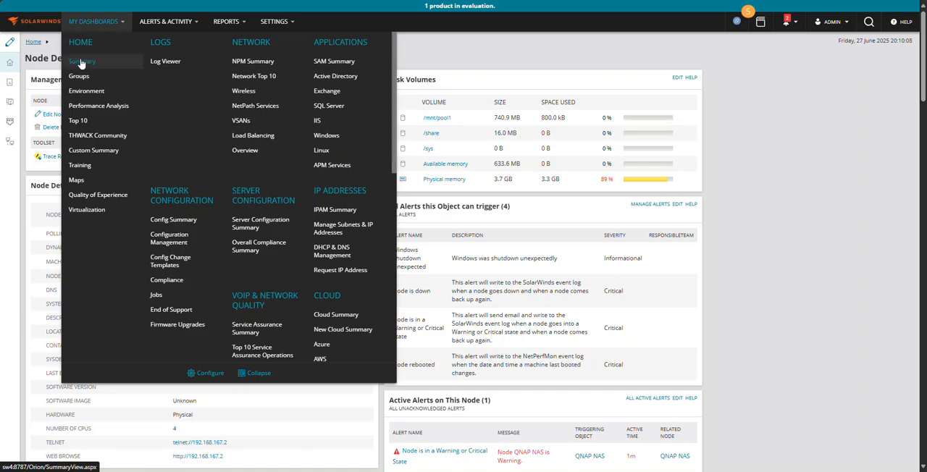
left_click(76, 66)
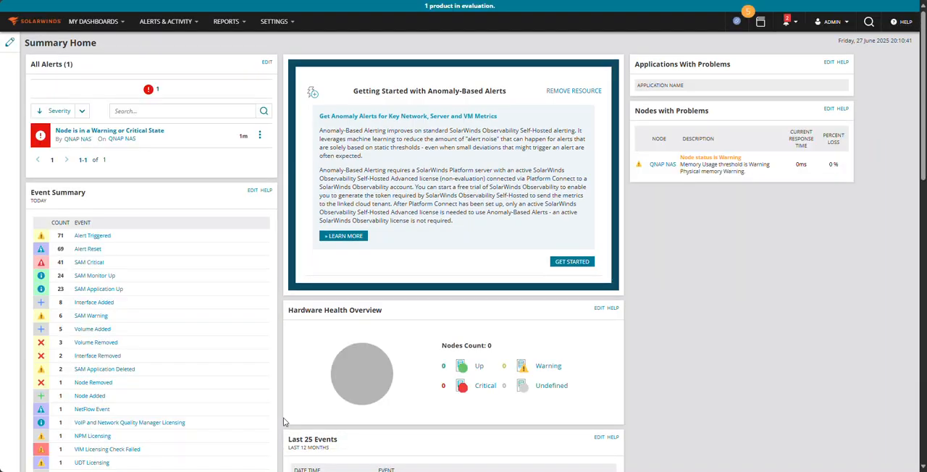
left_click(113, 133)
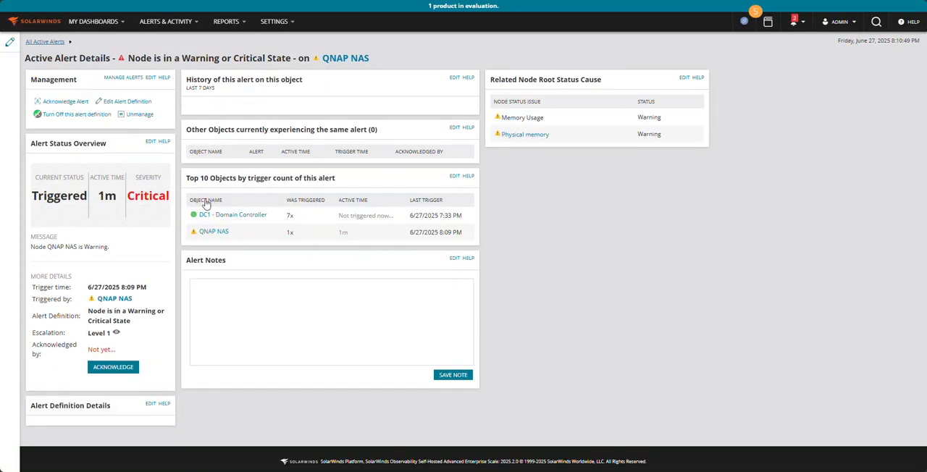
left_click_drag(178, 184, 241, 190)
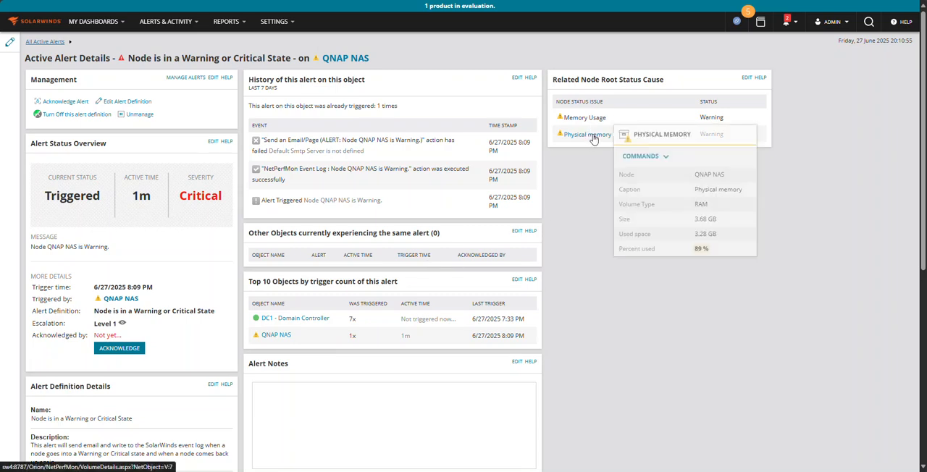
left_click_drag(542, 159, 602, 161)
left_click_drag(234, 231, 304, 232)
Acknowledge the alert with the note "Modified the node for a 3x poll on a minimum of 92% for warn and 95% for critical"
left_click(129, 344)
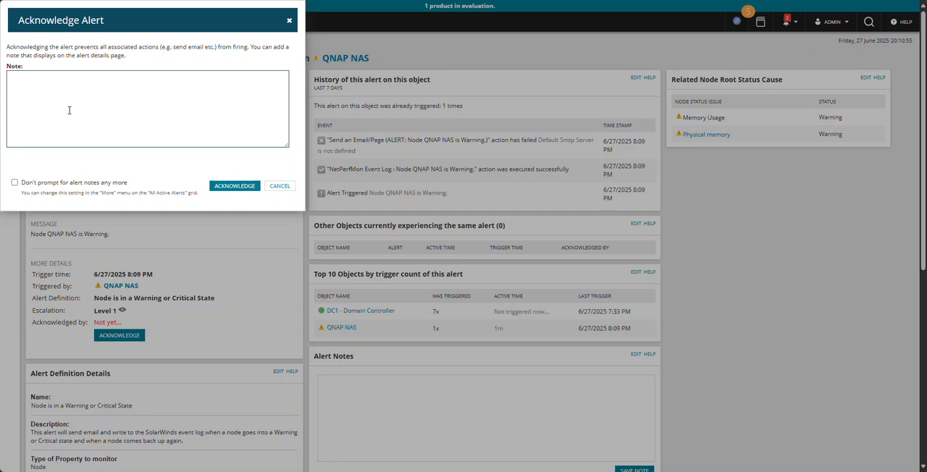
type("Modified the node for a 3x poll on a mini")
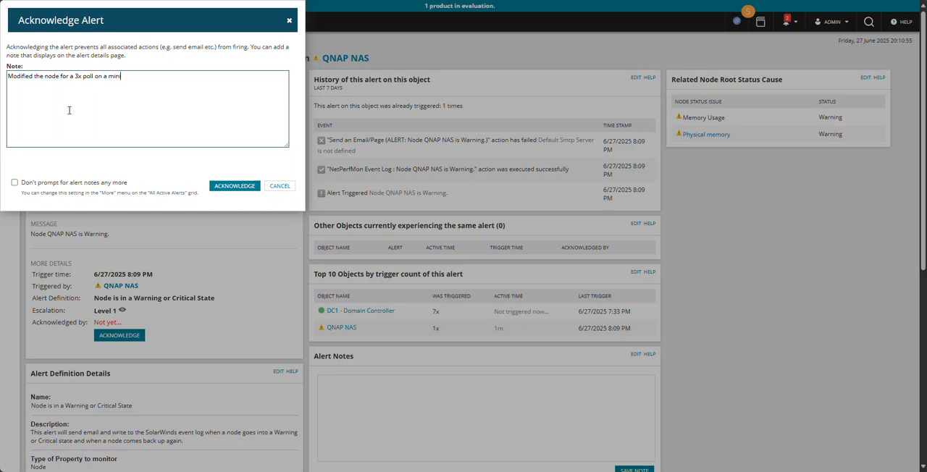
type("mum of 92% for 2 warn and 95% for critical")
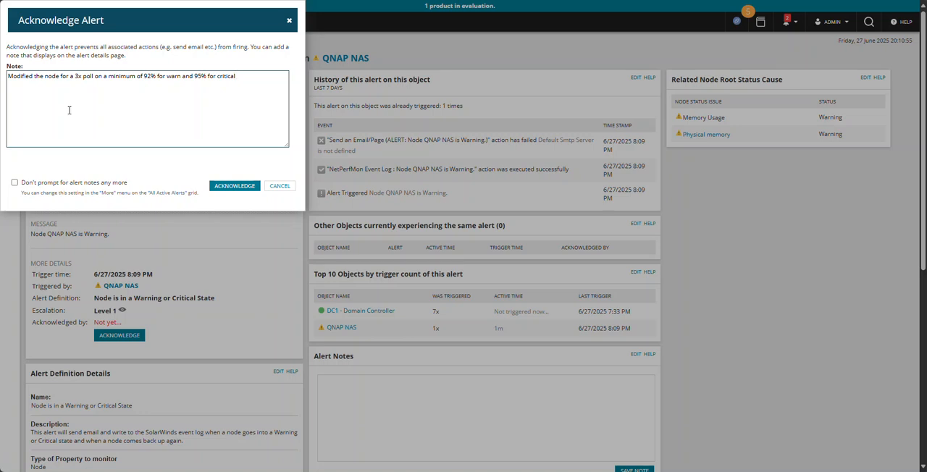
left_click(225, 188)
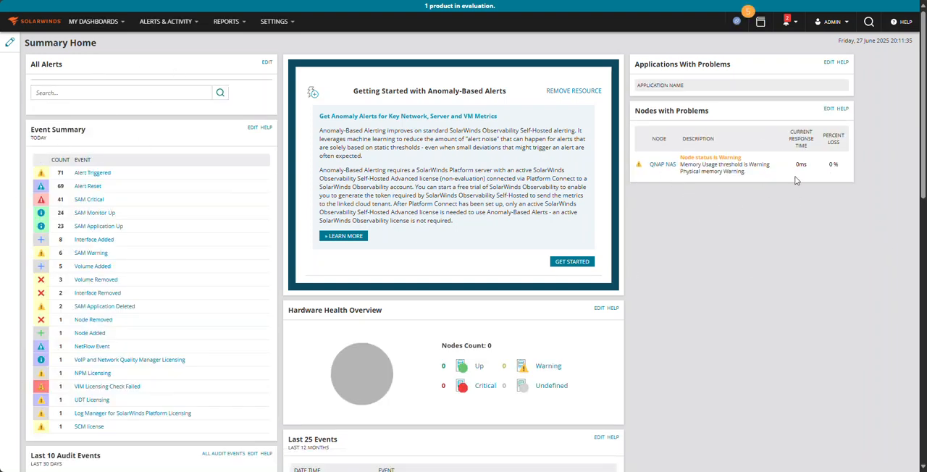
Search the full settings page for "poll" and open Polling Settings under Thresholds & Polling
mouse_move(661, 168)
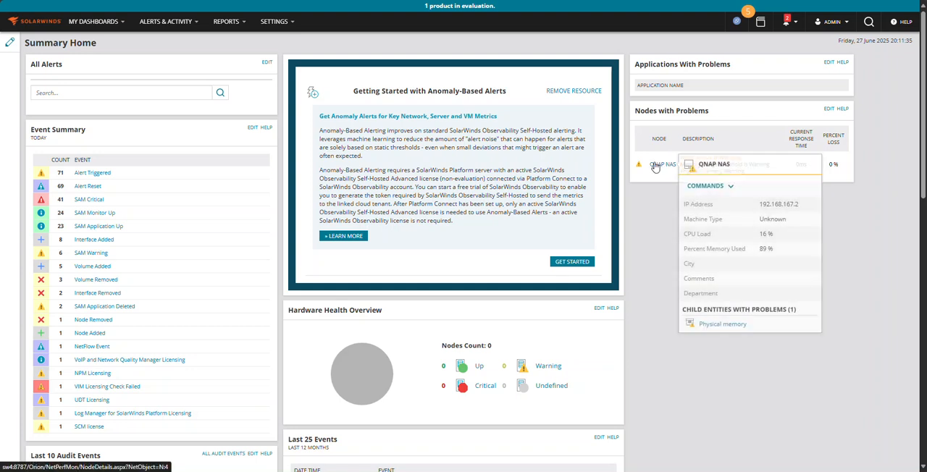
mouse_move(270, 30)
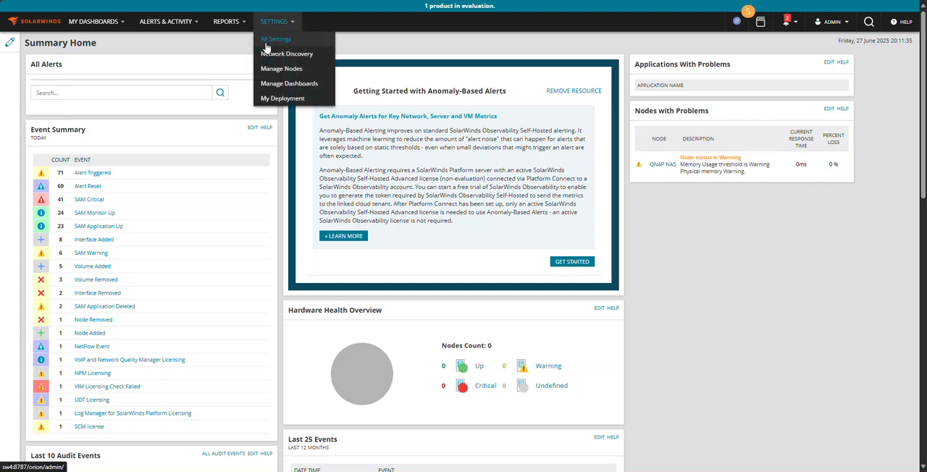
left_click(276, 39)
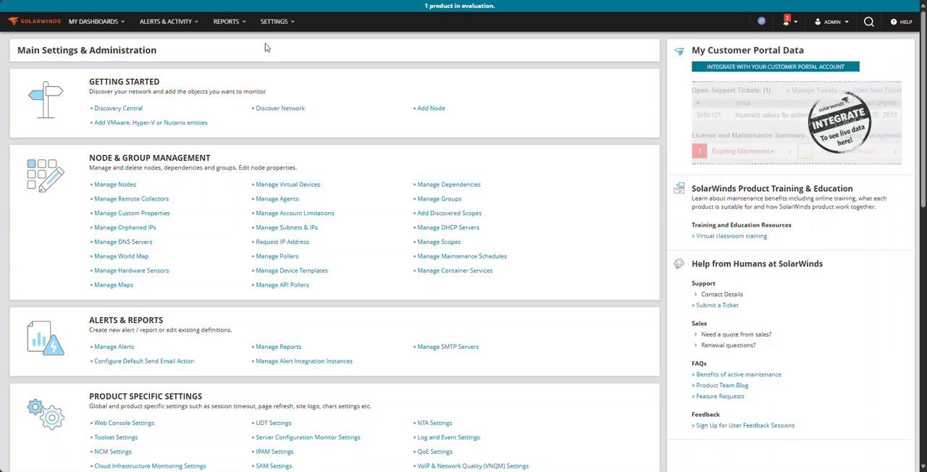
key("ctrl+f")
type("poll")
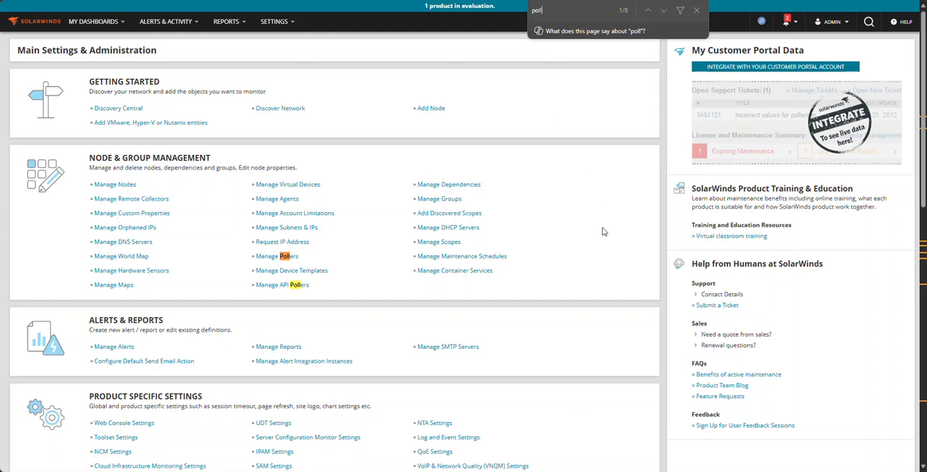
scroll(602, 232, "down", 5)
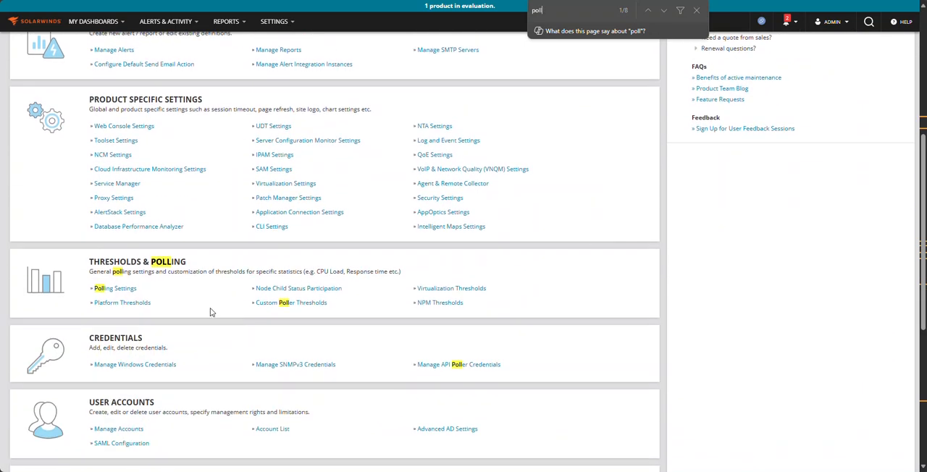
left_click(125, 290)
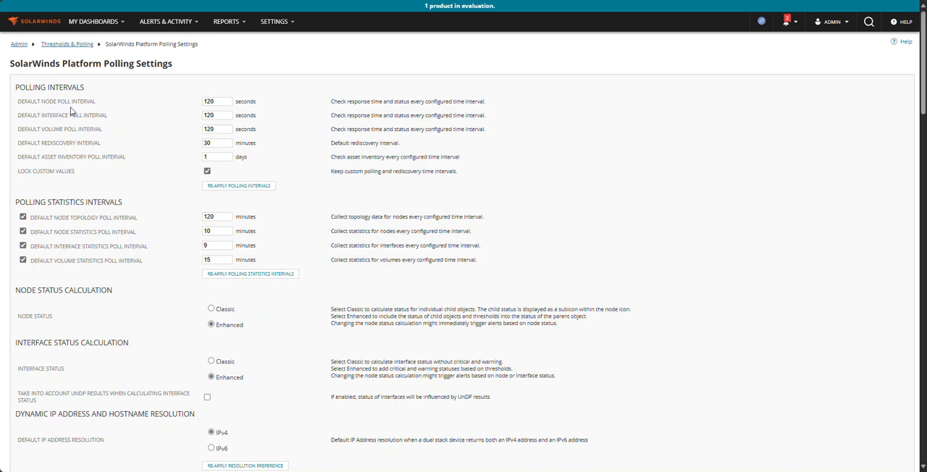
Examine the default node, interface and volume poll intervals
double_click(223, 101)
left_click_drag(46, 101, 92, 134)
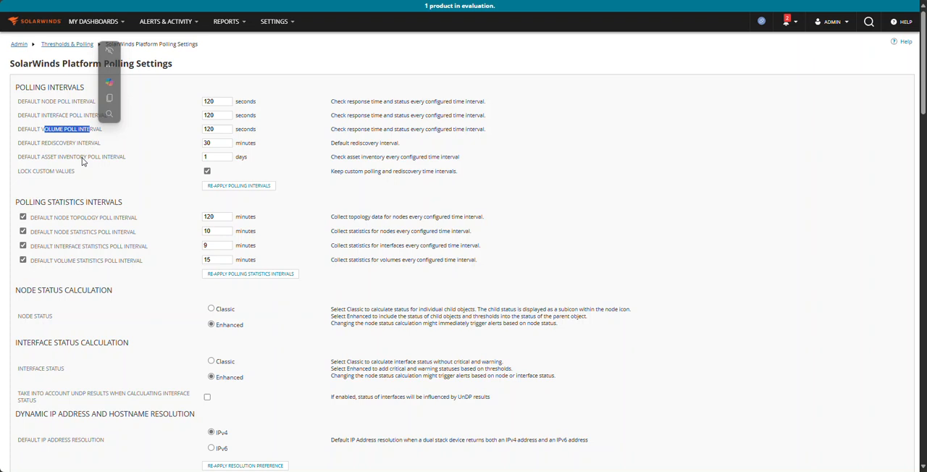
left_click(255, 99)
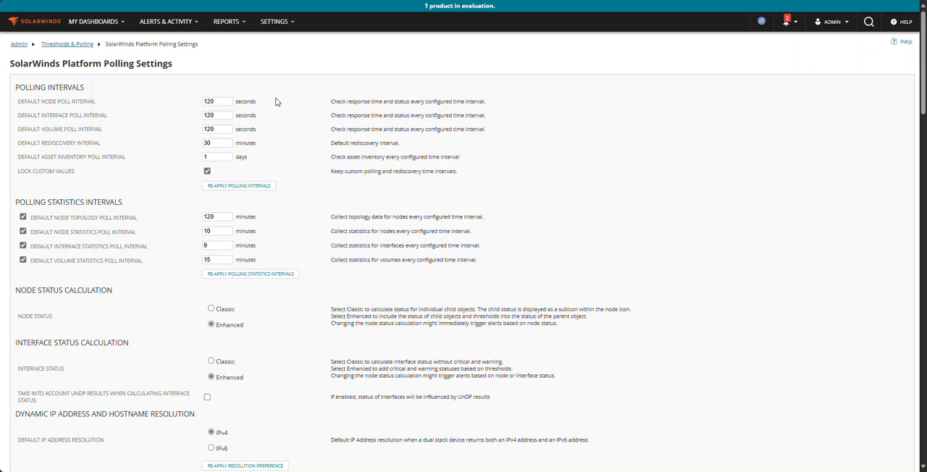
Set the default node and interface poll intervals to 300 seconds and the default volume poll interval to 600 seconds
left_click_drag(219, 99, 135, 93)
type("600")
key("Tab")
type("600")
key("BackSpace")
key("BackSpace")
key("BackSpace")
type("300")
key("Tab")
type("600")
key("shift+Tab")
key("shift+Tab")
type("300")
Set the default rediscovery interval to 120 minutes
left_click_drag(215, 101, 181, 129)
key("Tab")
type("60")
key("ctrl+a")
type("120")
Enter 300 minutes for the node topology poll interval and the node, interface and volume statistics poll intervals
left_click_drag(220, 216, 185, 221)
type("300")
key("Tab")
key("Tab")
type("300")
key("Tab")
key("Tab")
type("300")
key("Tab")
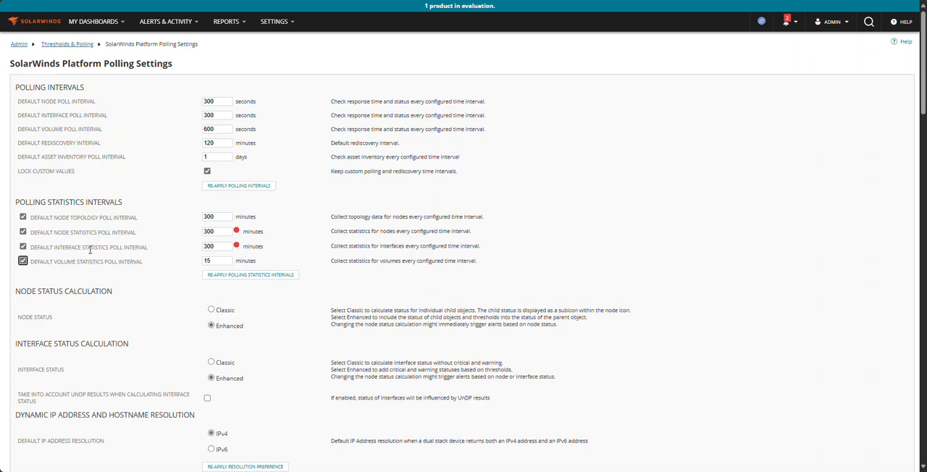
key("Tab")
type("300")
key("Tab")
Set the default node, interface and volume statistics poll intervals to 150 minutes each
mouse_move(237, 263)
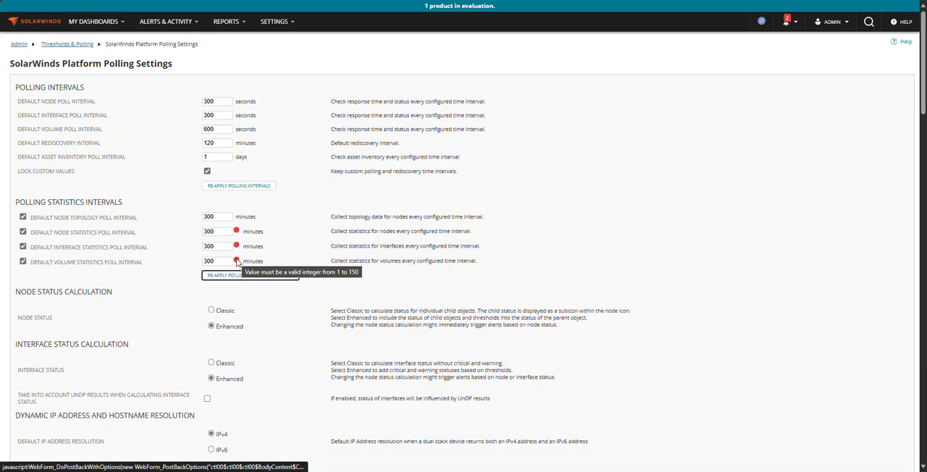
left_click_drag(228, 261, 168, 265)
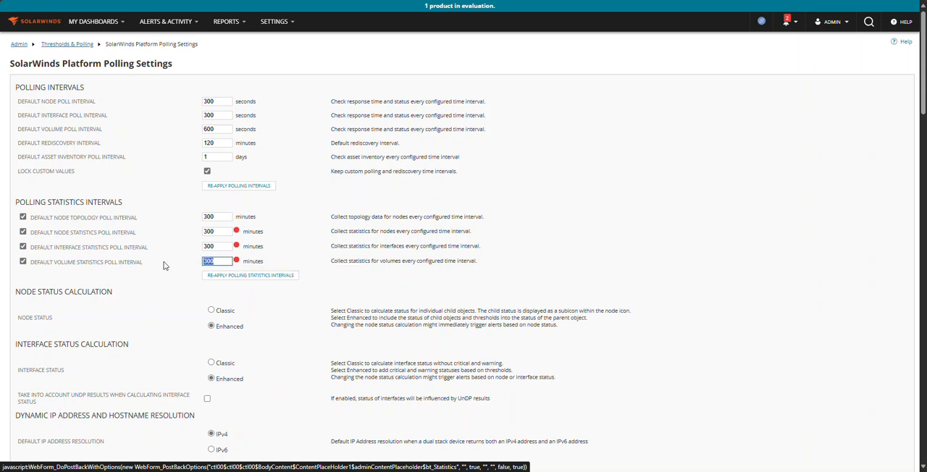
type("150")
key("shift+Tab")
type("150")
key("shift+Tab")
type("150")
left_click(184, 234)
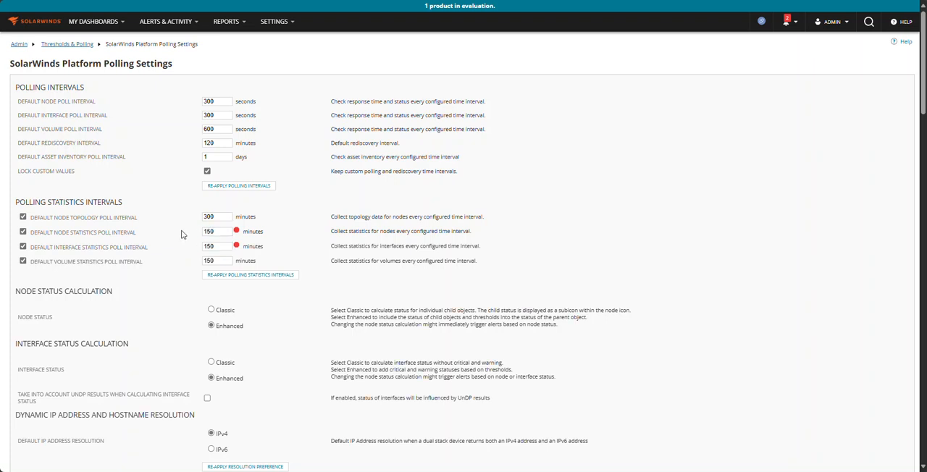
Set the default node and interface statistics poll intervals to 120 minutes
mouse_move(235, 250)
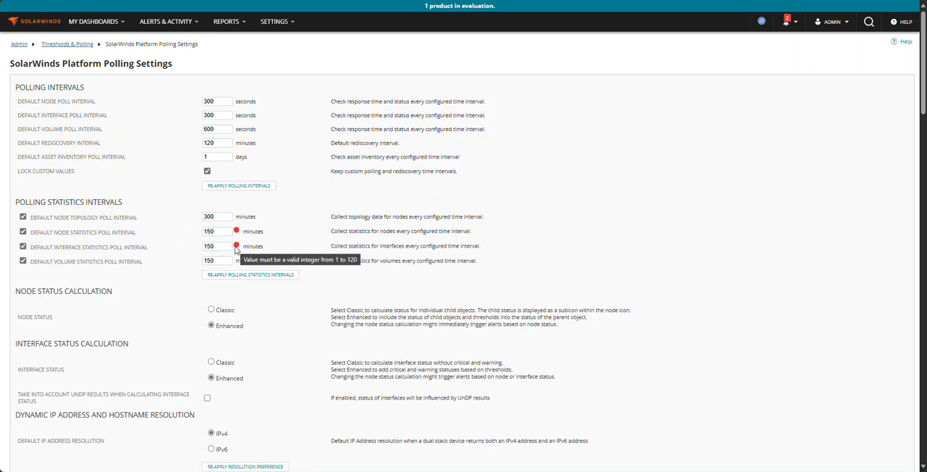
mouse_move(237, 233)
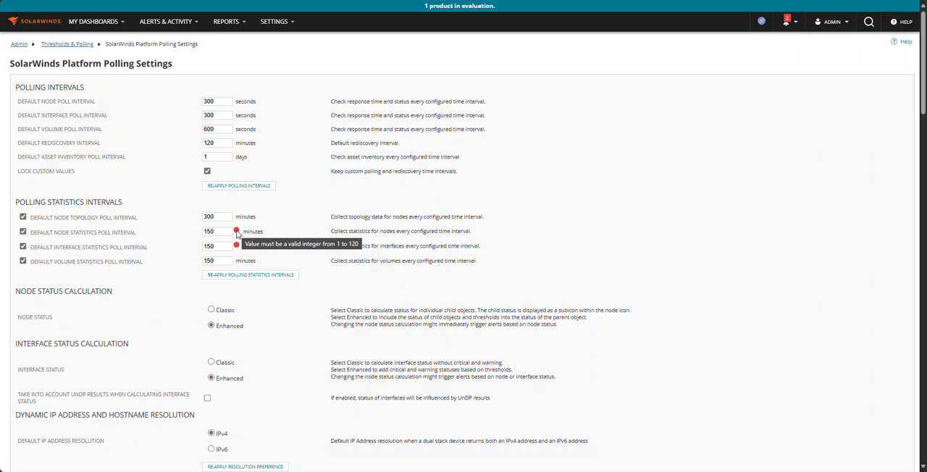
left_click_drag(226, 232, 155, 234)
type("120")
key("Tab")
type("121")
key("BackSpace")
type("0")
key("Tab")
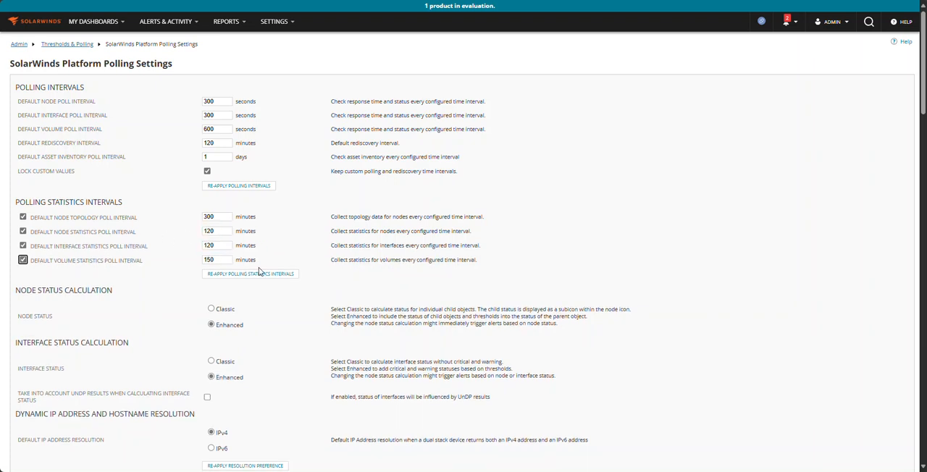
In the database settings, set the detailed statistics retention to 30 days and the hourly statistics retention to 60 days
scroll(274, 279, "down", 2)
scroll(274, 279, "down", 1)
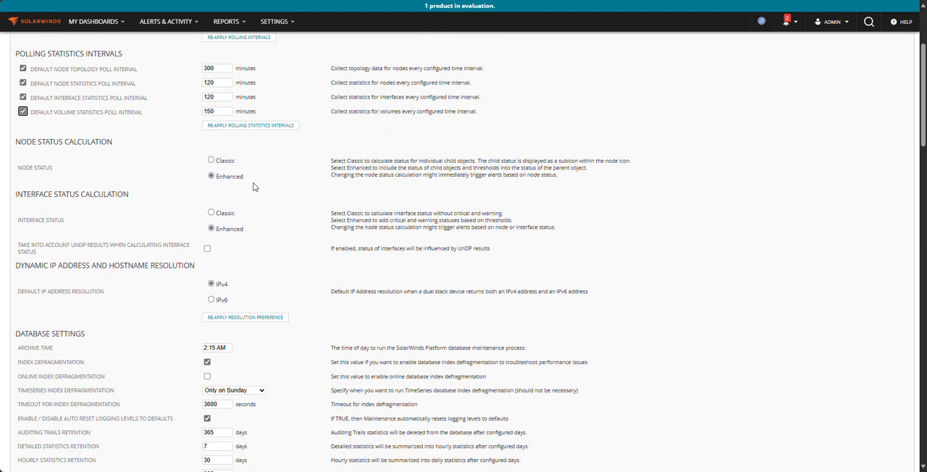
scroll(253, 185, "down", 3)
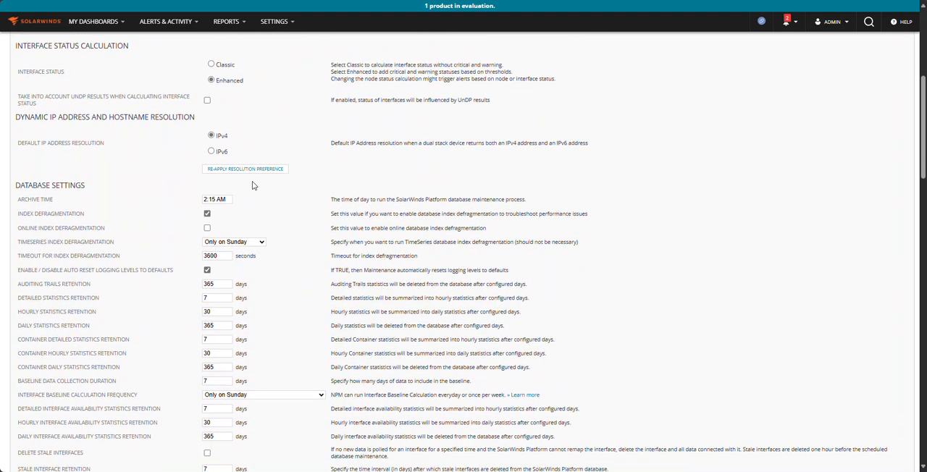
scroll(252, 185, "down", 2)
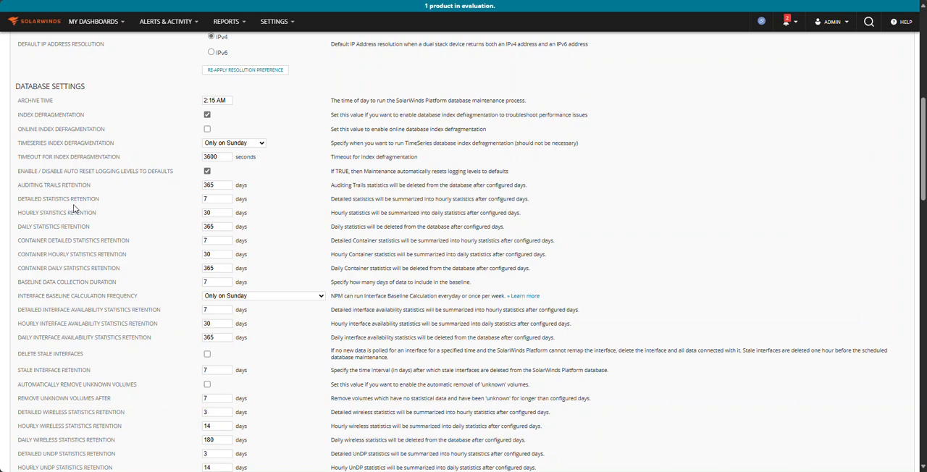
left_click_drag(17, 201, 80, 200)
double_click(216, 199)
type("30")
key("Tab")
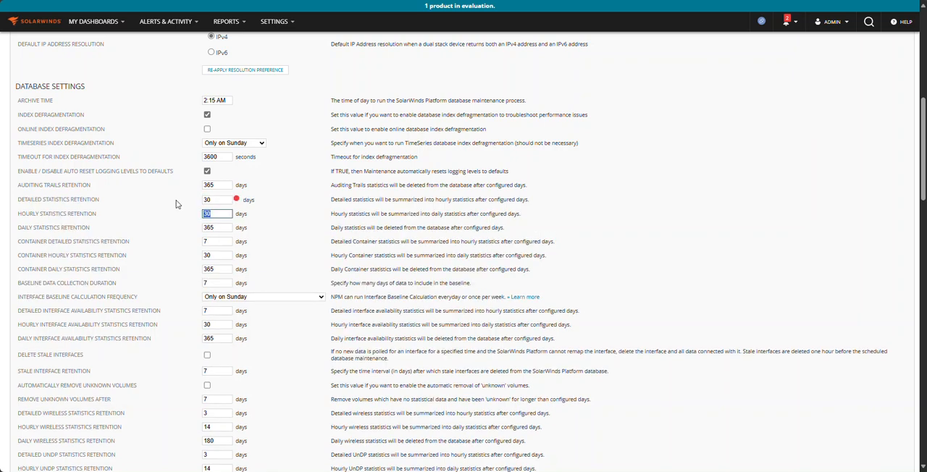
left_click(237, 200)
mouse_move(236, 203)
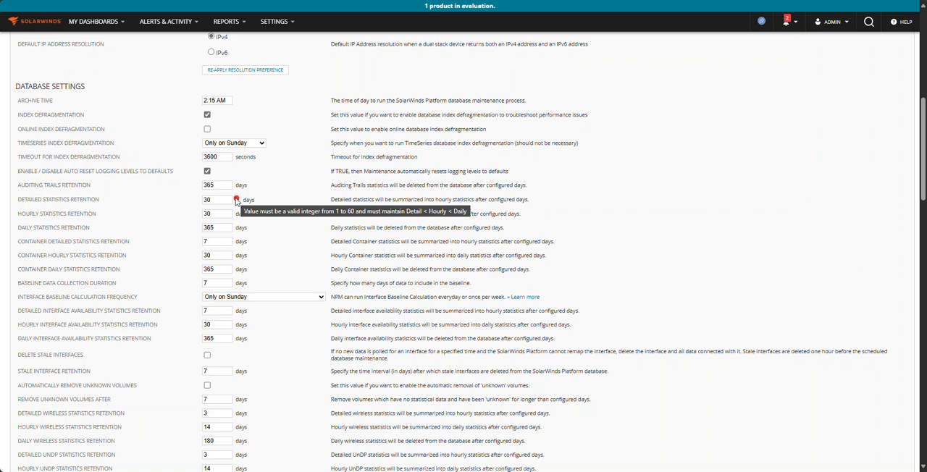
double_click(215, 215)
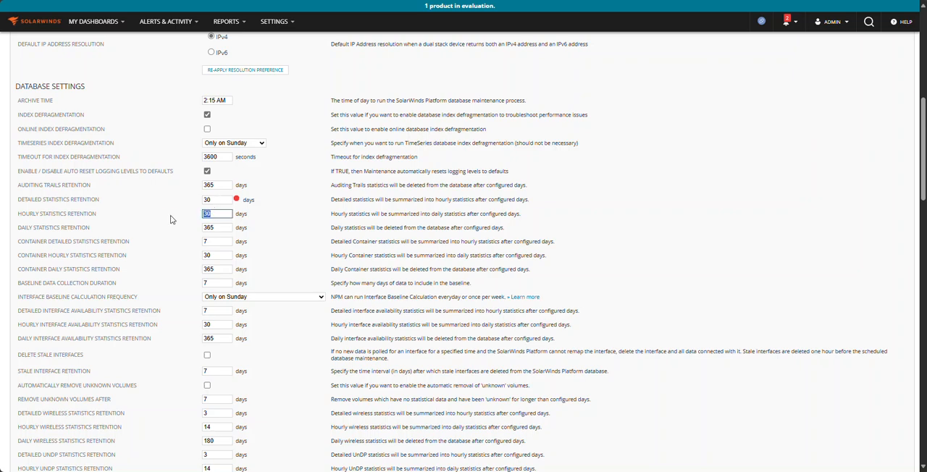
type("60")
key("Tab")
Set container detailed statistics retention to 30 days, container hourly statistics retention to 60 days, and baseline data collection duration to 30 days
key("Tab")
type("30")
key("Tab")
type("60")
key("Tab")
key("Tab")
type("30")
key("Tab")
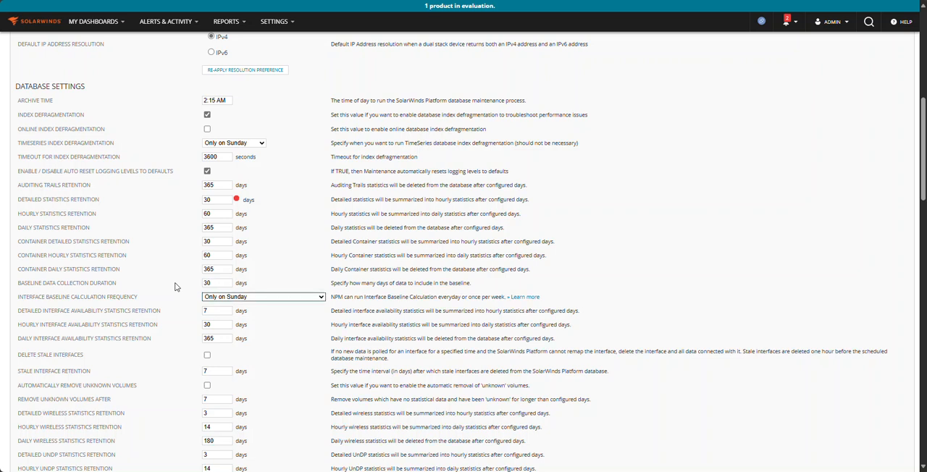
key("shift+Tab")
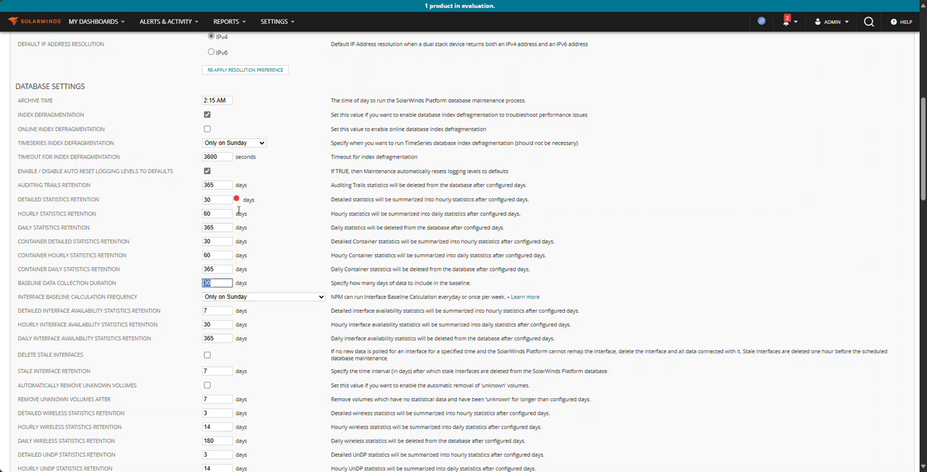
Re-enter 60 days for the hourly statistics retention
mouse_move(237, 204)
double_click(210, 214)
type("3")
key("Tab")
key("shift+Tab")
type("6")
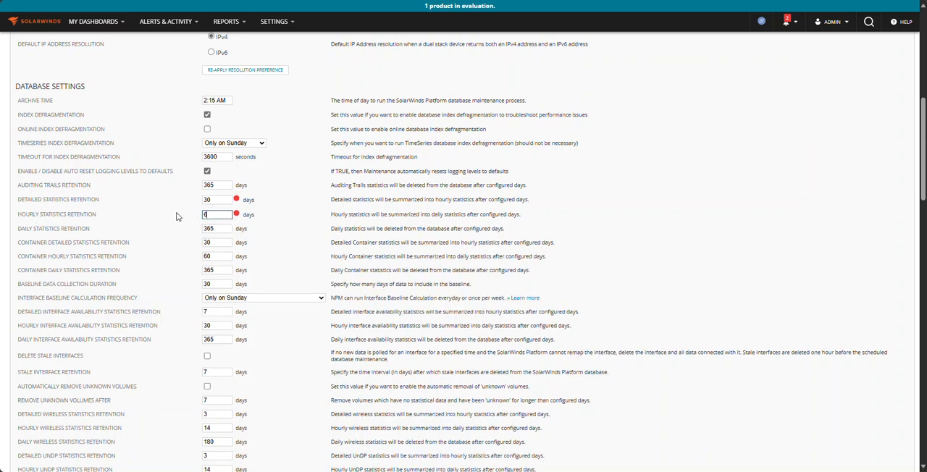
type("0")
key("Tab")
key("shift+Tab")
key("shift+Tab")
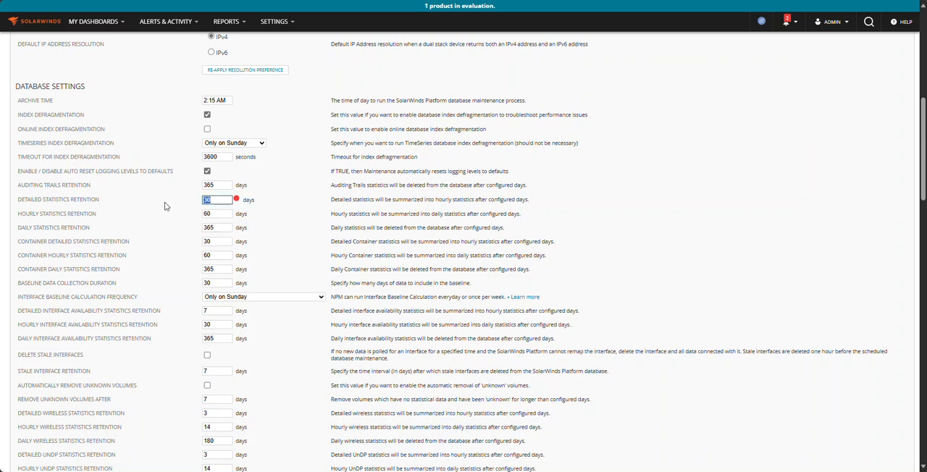
Set interface availability statistics retention to 30 days for detailed data and 60 days for hourly data
double_click(215, 312)
type("30")
key("Tab")
type("60")
key("Tab")
Set wireless statistics retention to 30 days for detailed, 60 days for hourly and 365 days for daily data
scroll(215, 279, "down", 2)
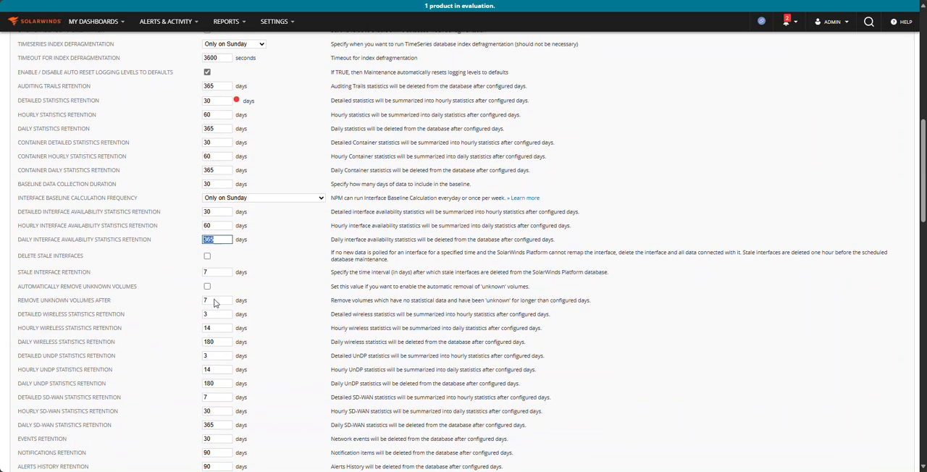
double_click(214, 276)
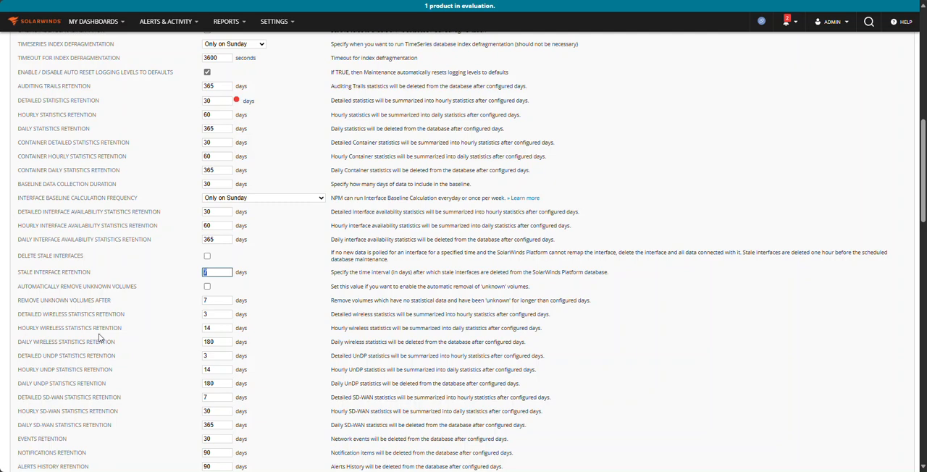
scroll(101, 330, "down", 3)
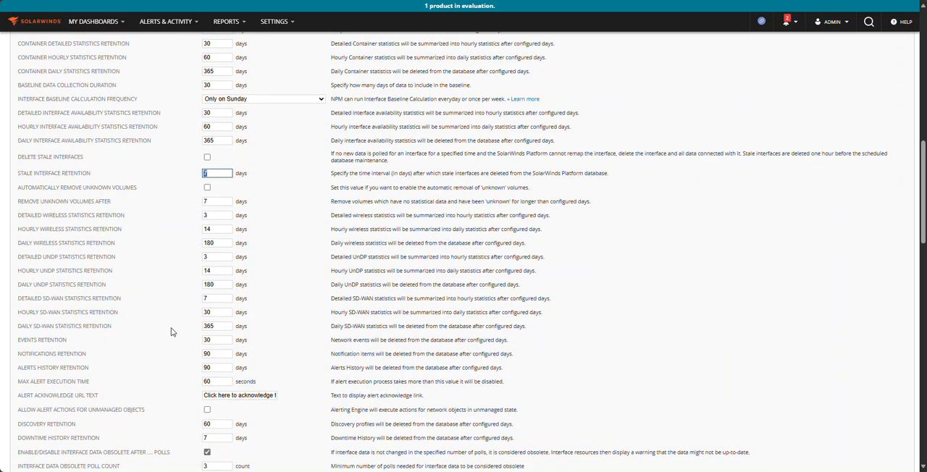
scroll(174, 332, "down", 4)
scroll(190, 333, "down", 7)
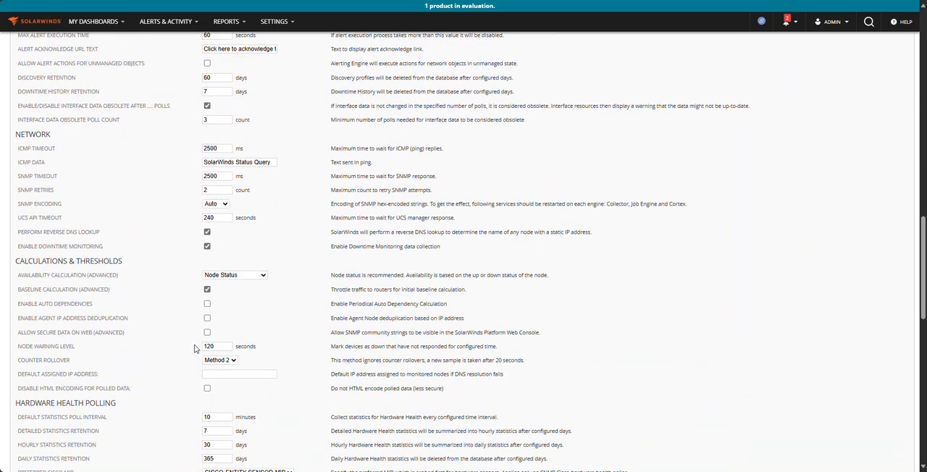
scroll(194, 349, "down", 2)
scroll(194, 349, "up", 12)
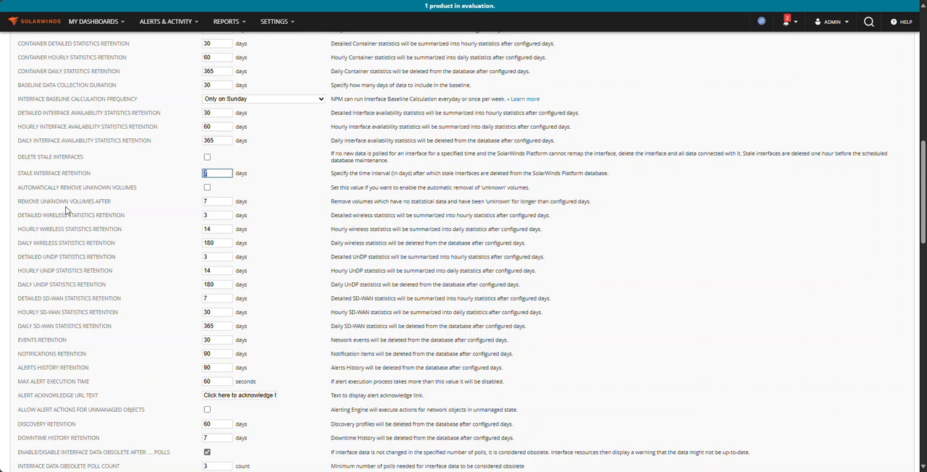
double_click(210, 218)
type("30")
key("Tab")
type("60")
key("Tab")
type("30")
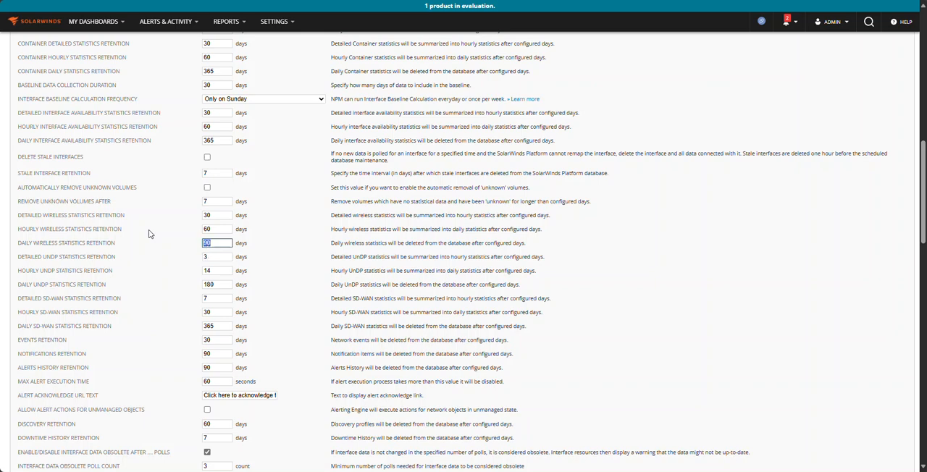
type("5")
key("Tab")
key("Tab")
key("shift+Tab")
Submit the changed platform polling settings
scroll(214, 387, "down", 3)
scroll(232, 372, "down", 3)
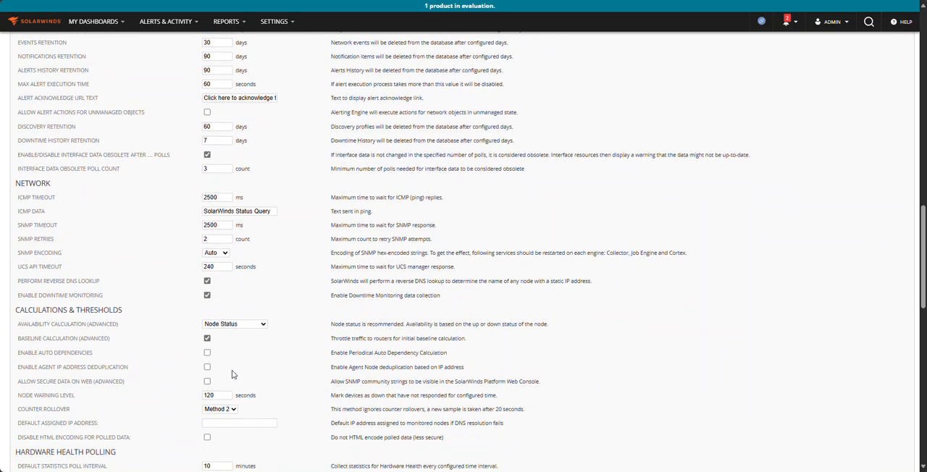
scroll(232, 370, "down", 3)
scroll(233, 374, "down", 3)
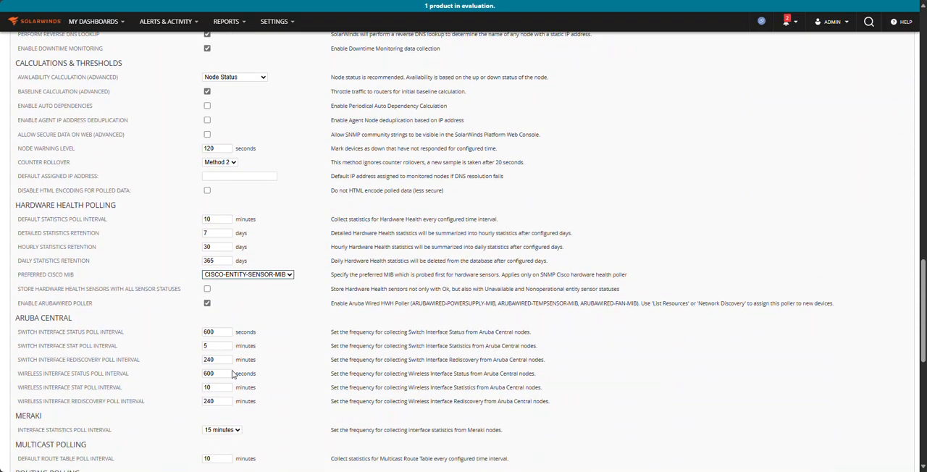
scroll(233, 375, "down", 5)
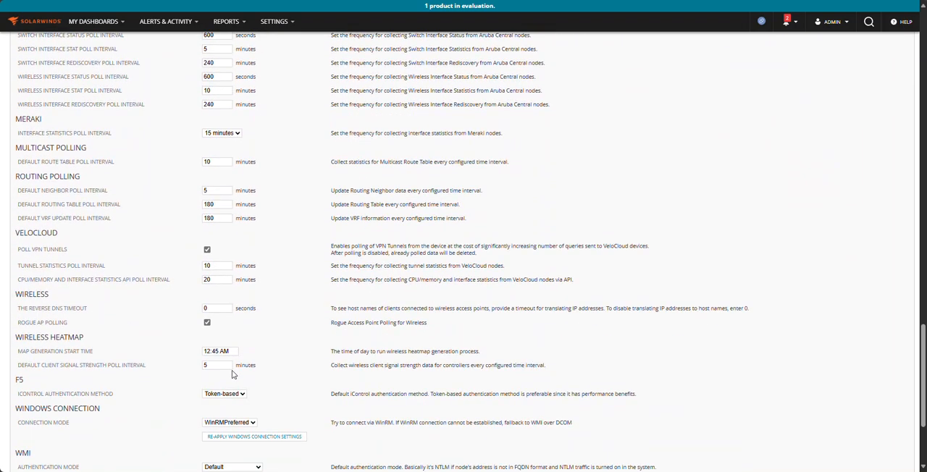
scroll(233, 375, "down", 4)
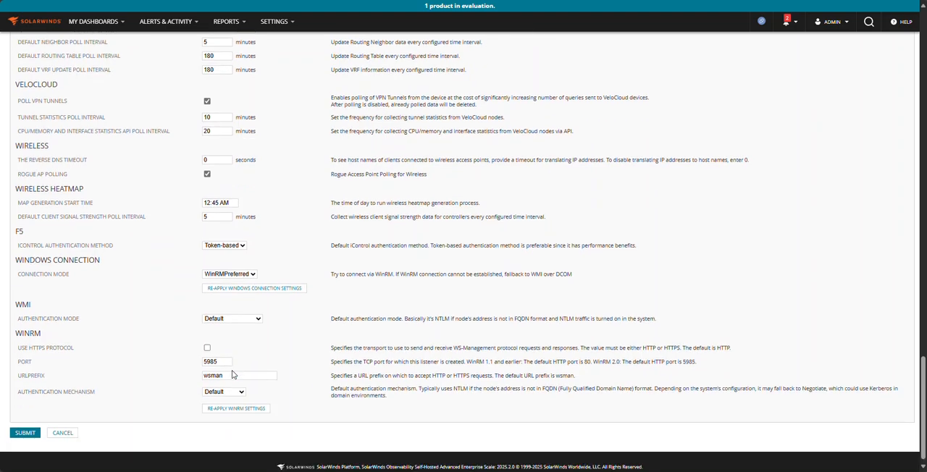
left_click(24, 433)
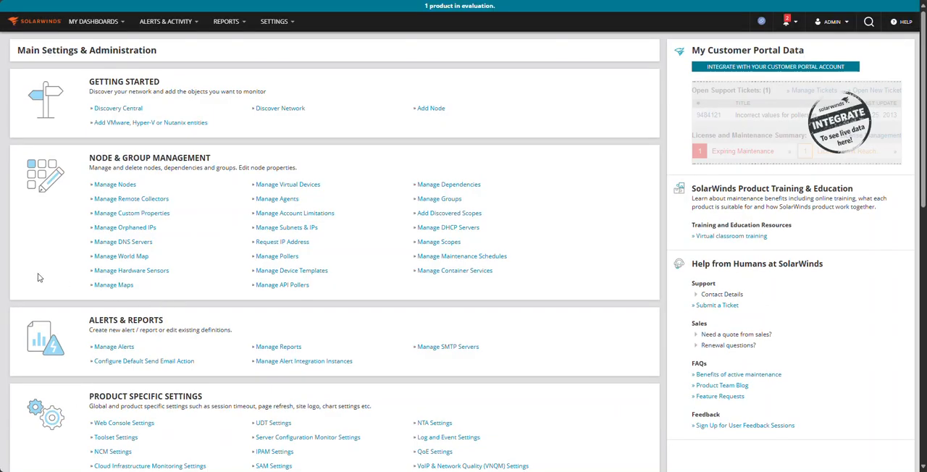
Find "polling" on the main settings page, then reopen the polling settings to check the saved retention values and resubmit them
key("ctrl+f")
type("polling")
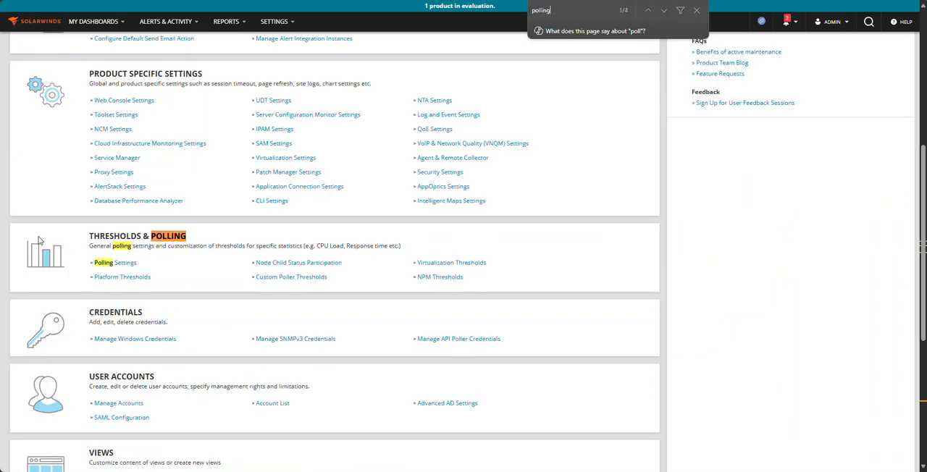
left_click(122, 263)
scroll(308, 323, "down", 8)
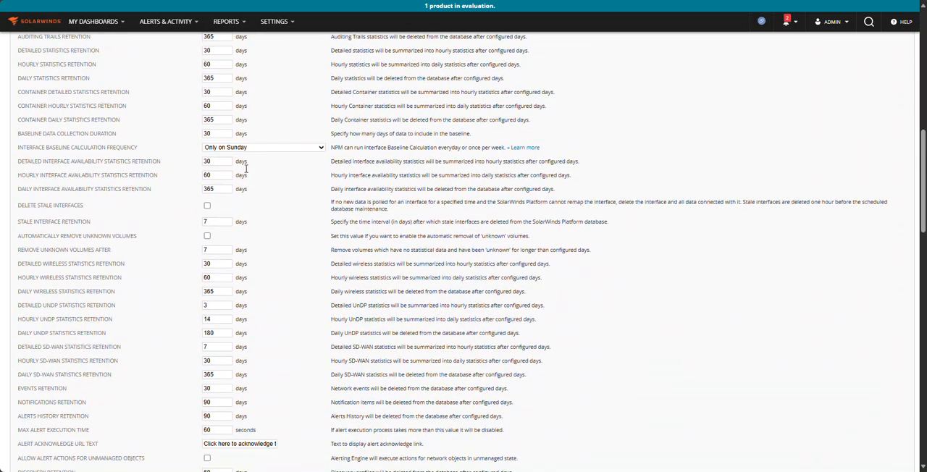
scroll(246, 230, "down", 3)
scroll(244, 239, "down", 15)
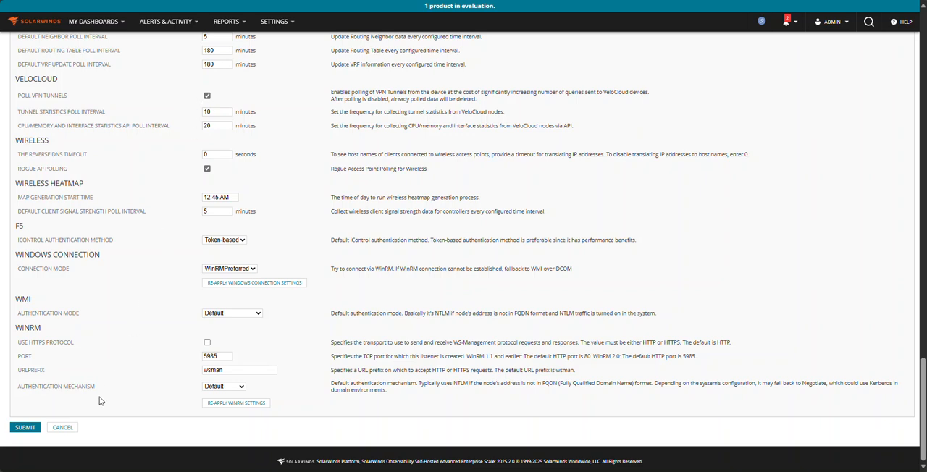
left_click(25, 428)
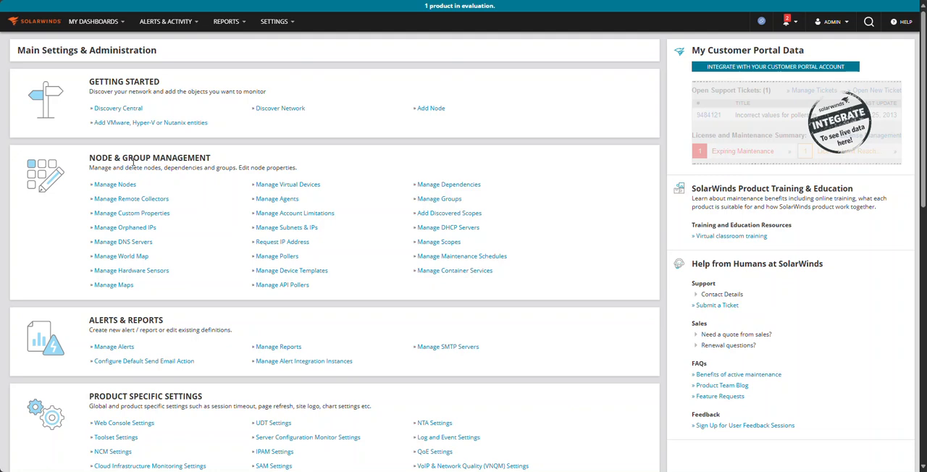
Open the Home Summary dashboard
scroll(366, 303, "down", 3)
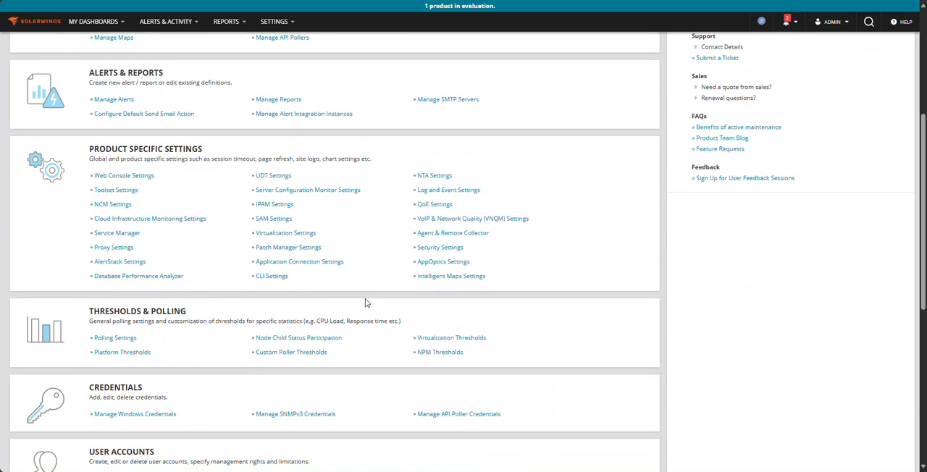
scroll(366, 303, "down", 5)
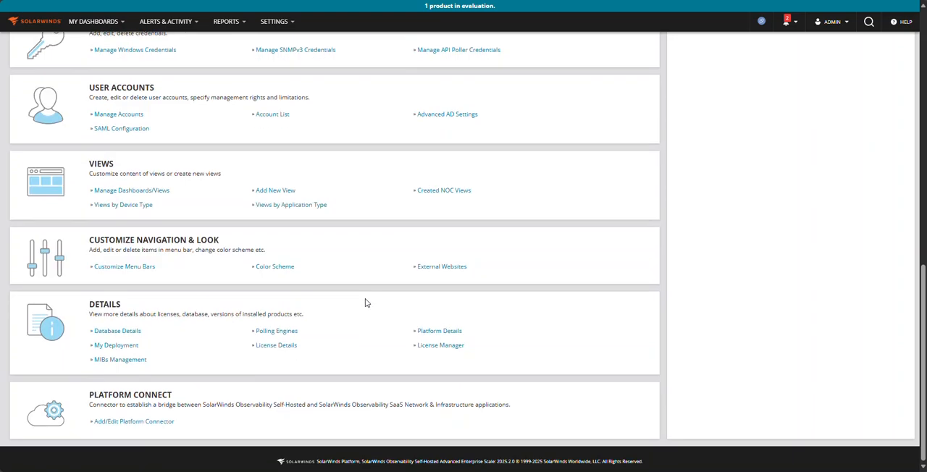
scroll(366, 303, "up", 10)
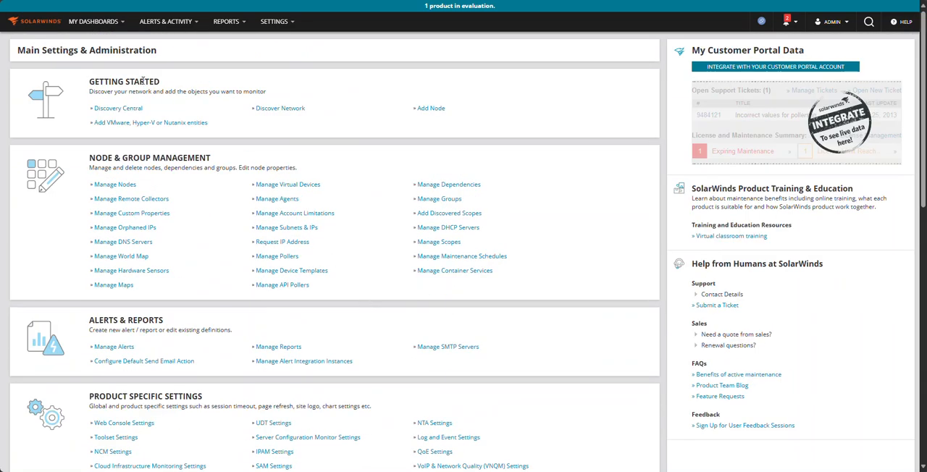
mouse_move(112, 34)
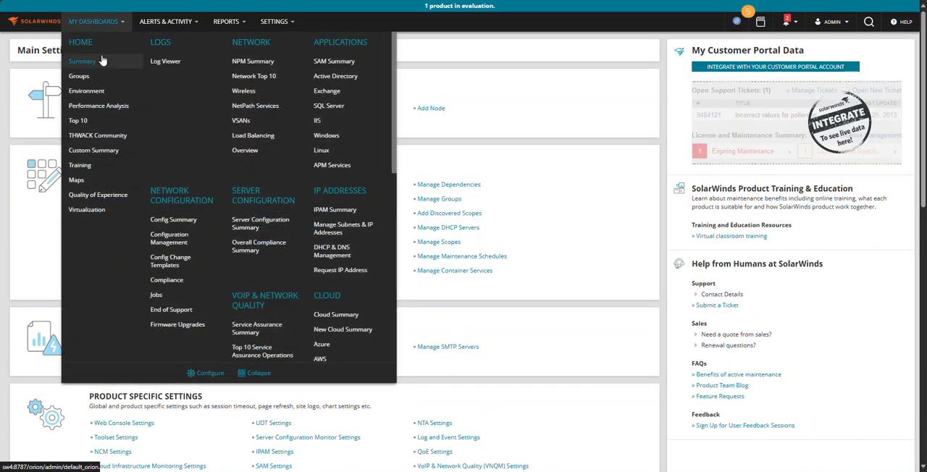
left_click(102, 58)
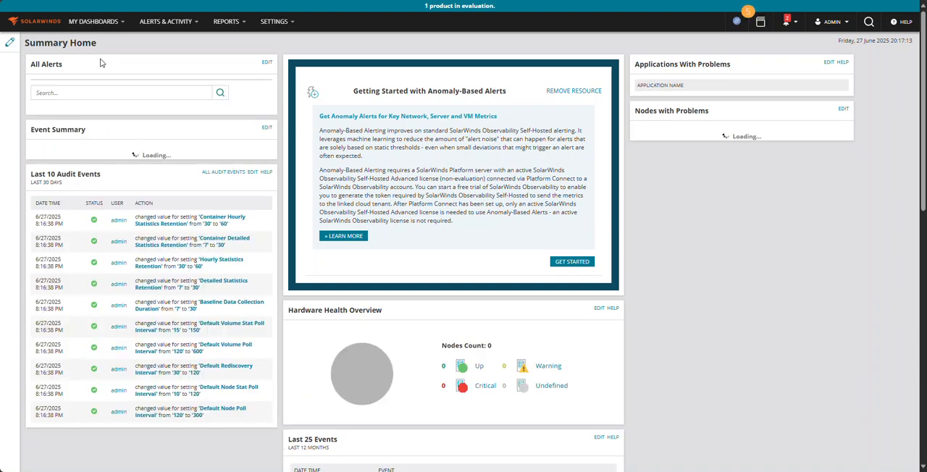